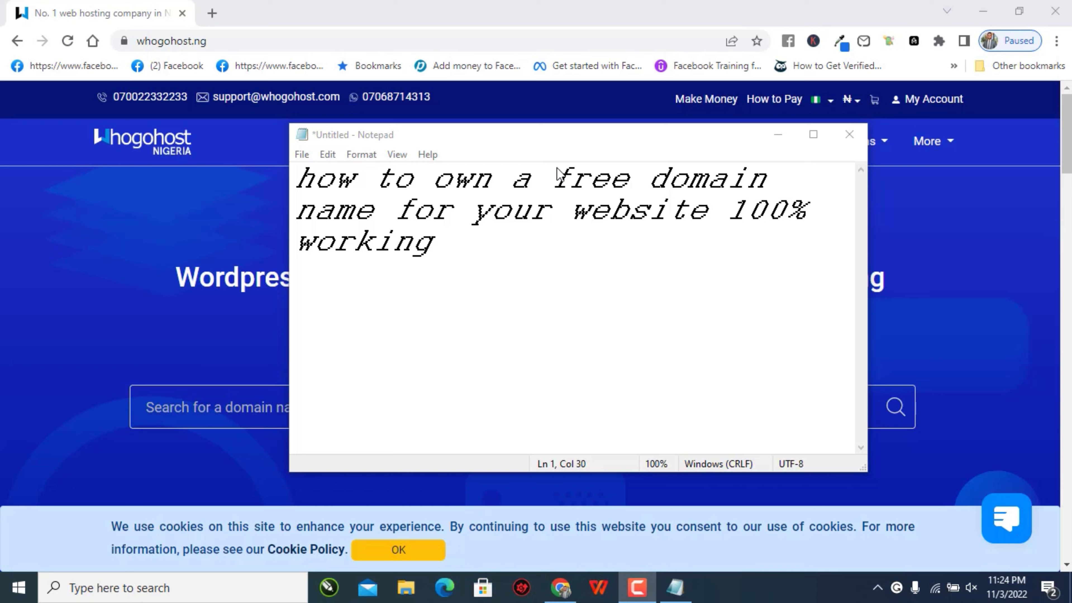
Add the line "whogohost" below the existing text in the note, leaving blank lines between, and copy that word
left_click(661, 240)
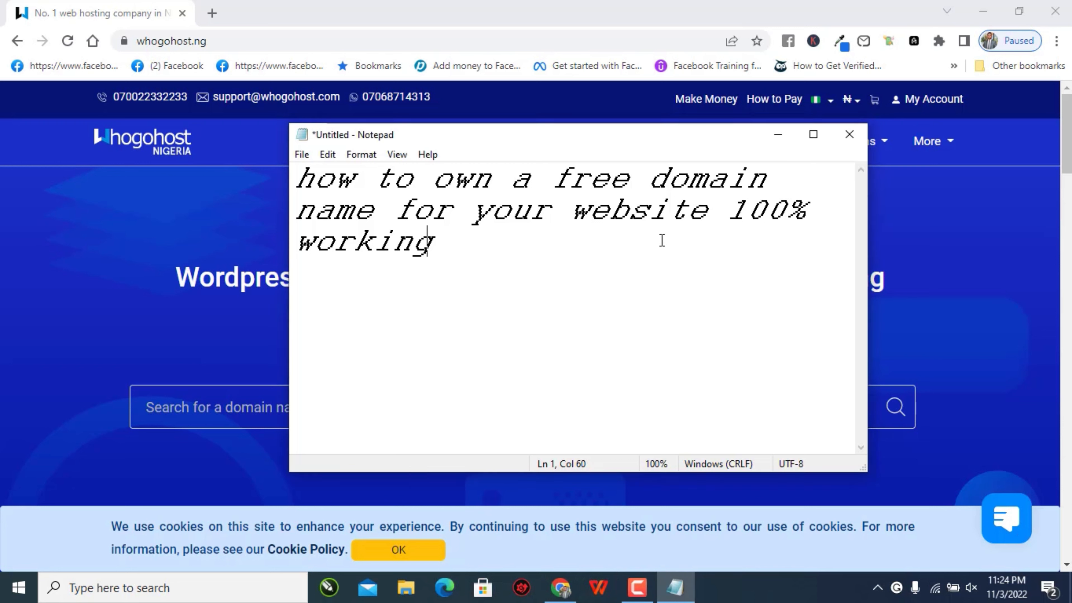
key("Return")
key("Return")
key("Return")
type("whogohost")
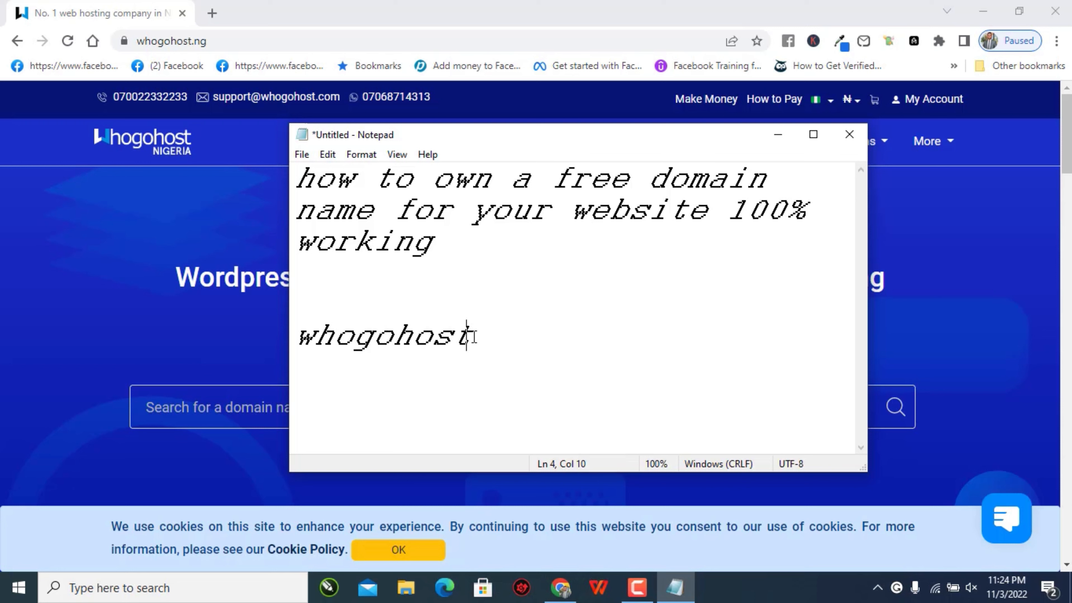
key("shift+Home")
key("ctrl+c")
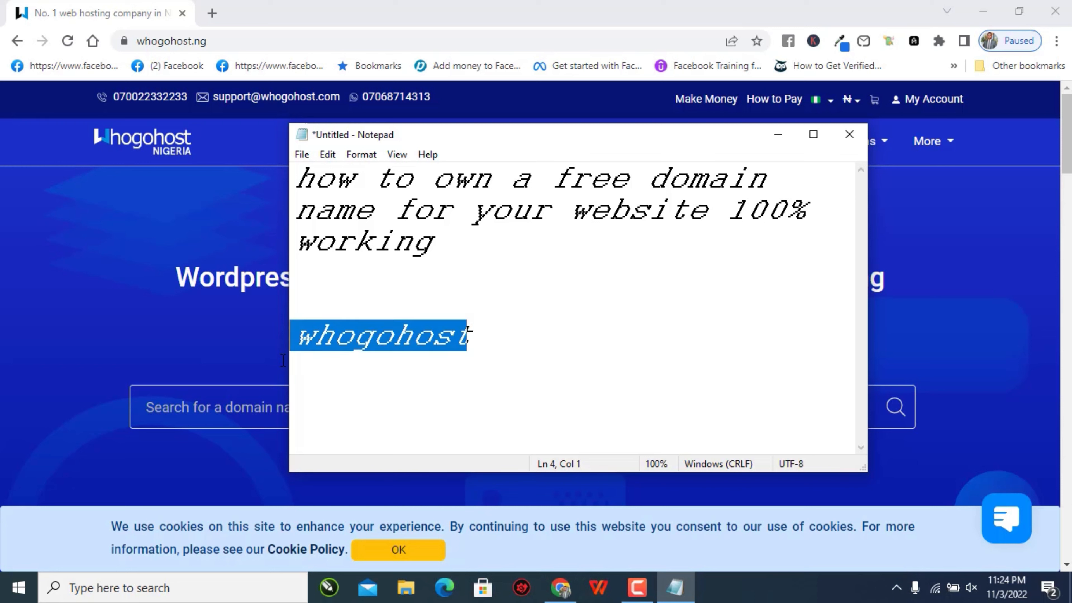
Search Google for the copied word "whogohost" in a new Chrome tab and open the main whogohost.ng result
left_click(212, 13)
left_click(222, 43)
key("ctrl+v")
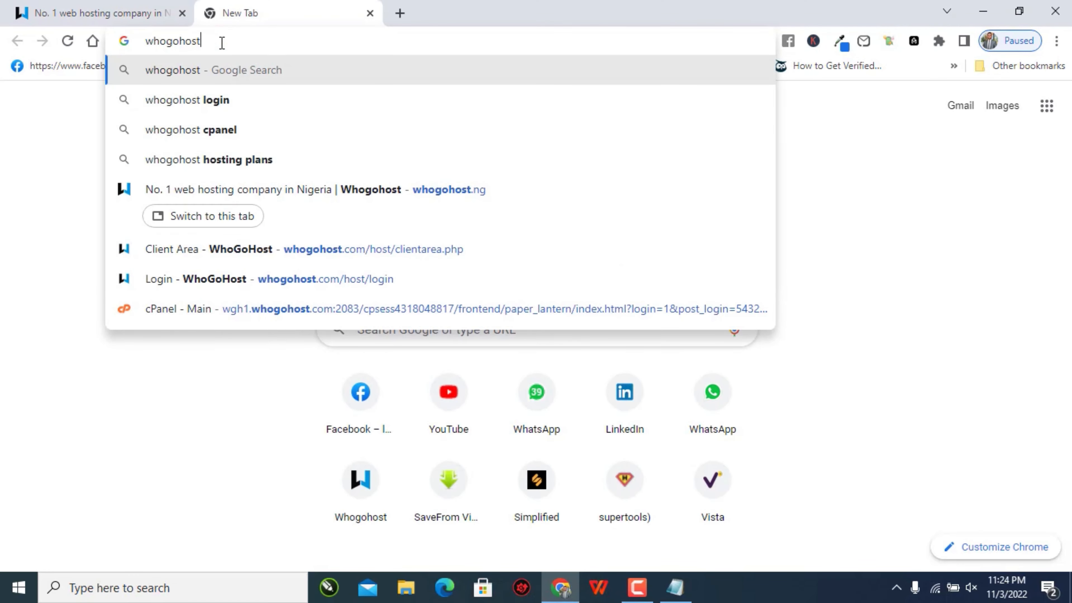
key("Return")
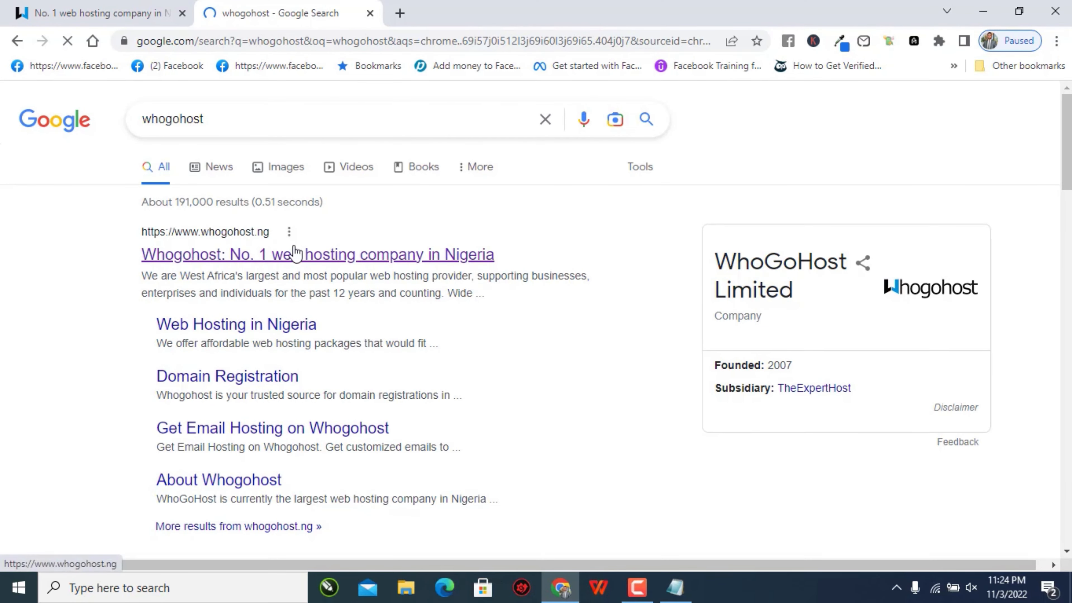
left_click(241, 265)
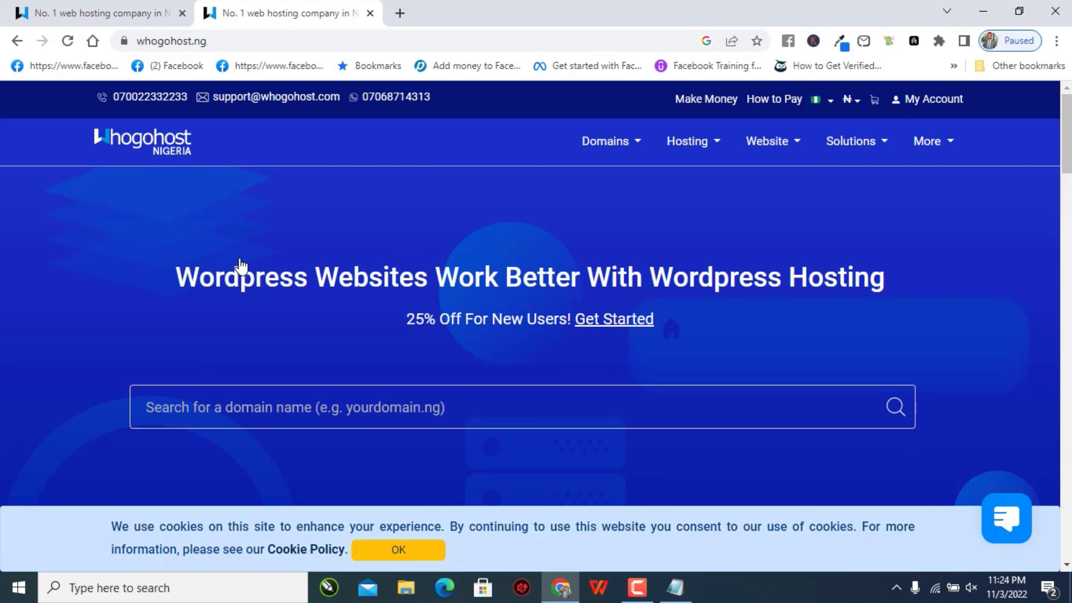
Go to the site's account login page and open the registration form for a new account
left_click(926, 106)
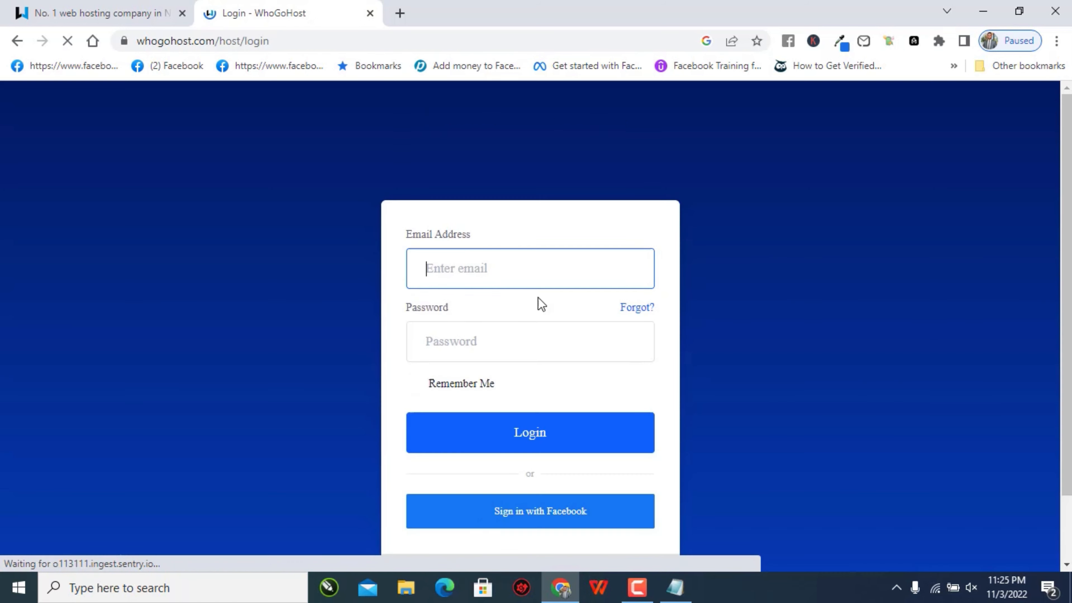
scroll(539, 290, "down", 2)
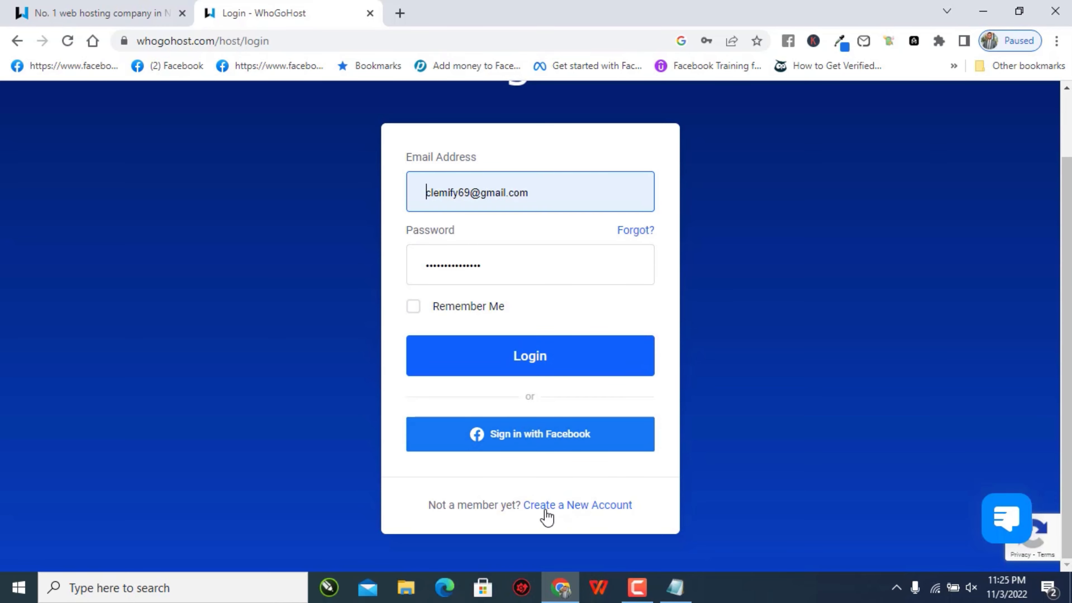
left_click(570, 507)
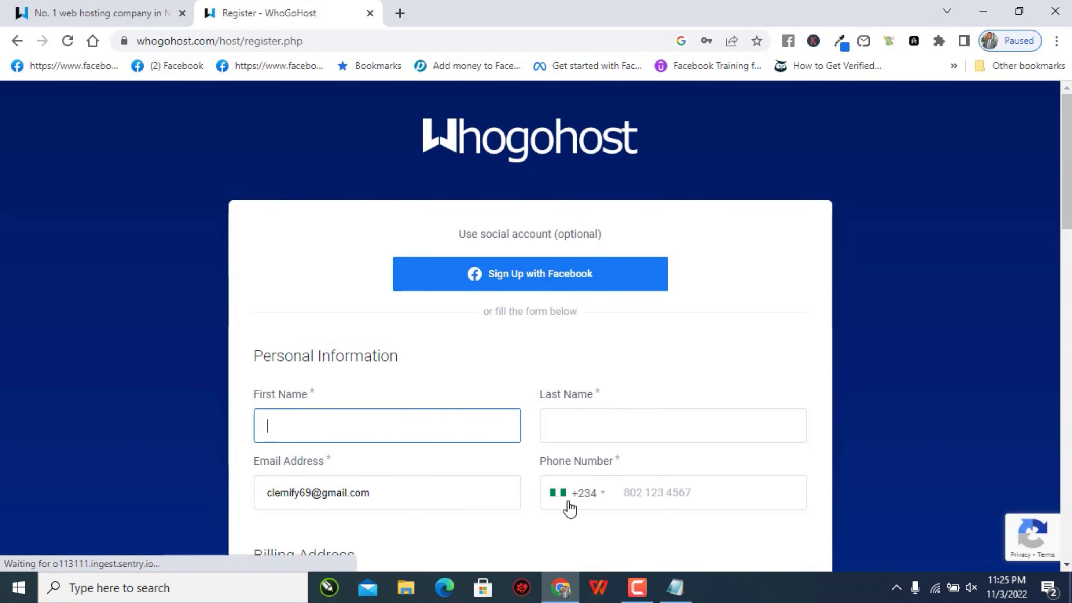
Examine the registration form's personal, billing and additional information fields, including the customer category and referral source choices
scroll(570, 507, "down", 2)
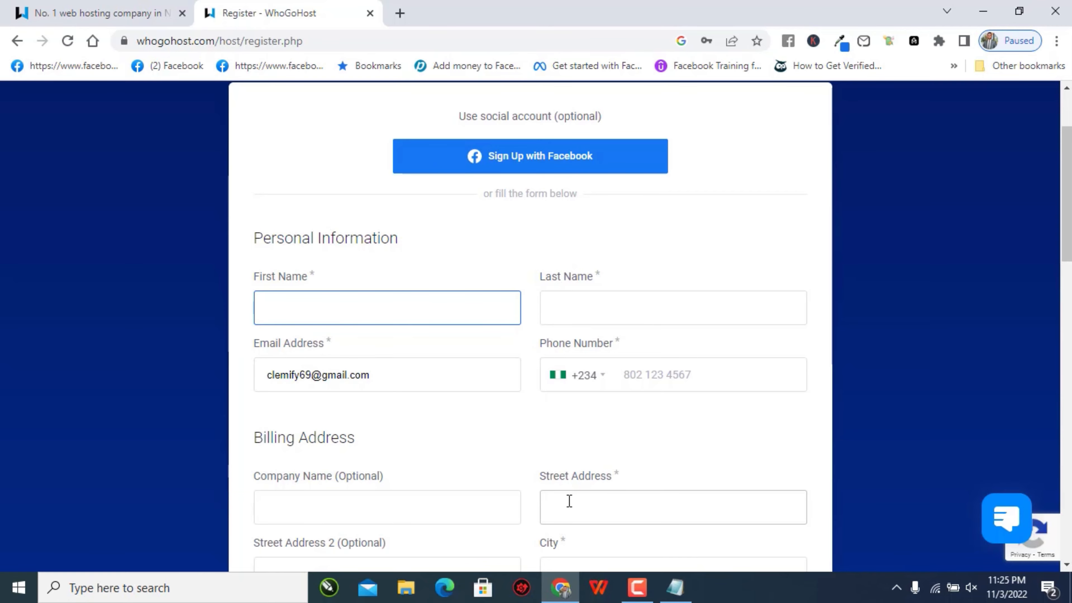
scroll(568, 501, "down", 2)
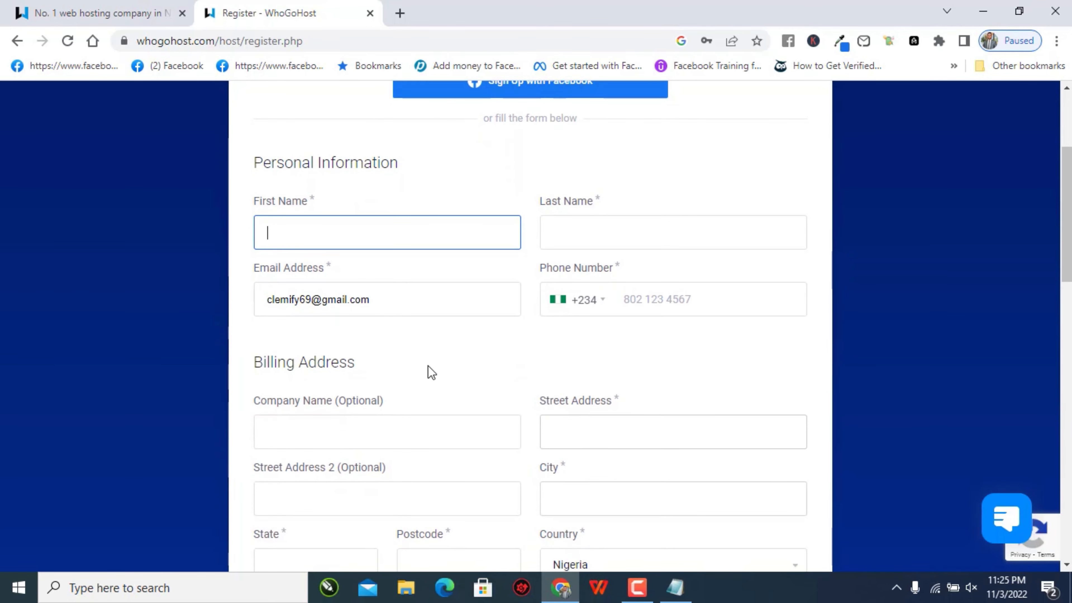
scroll(435, 248, "down", 4)
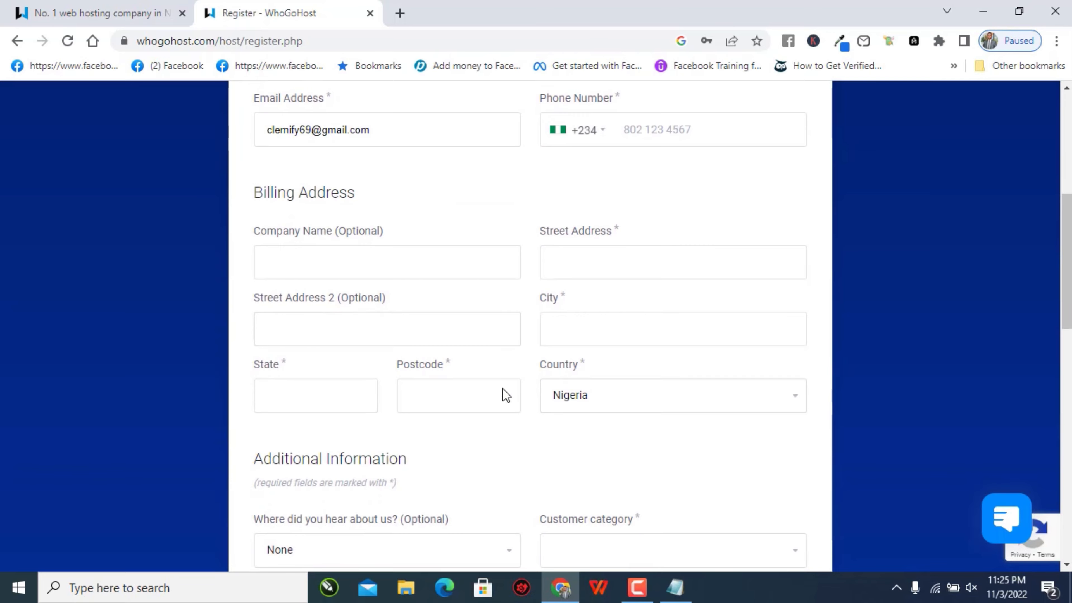
scroll(520, 267, "down", 4)
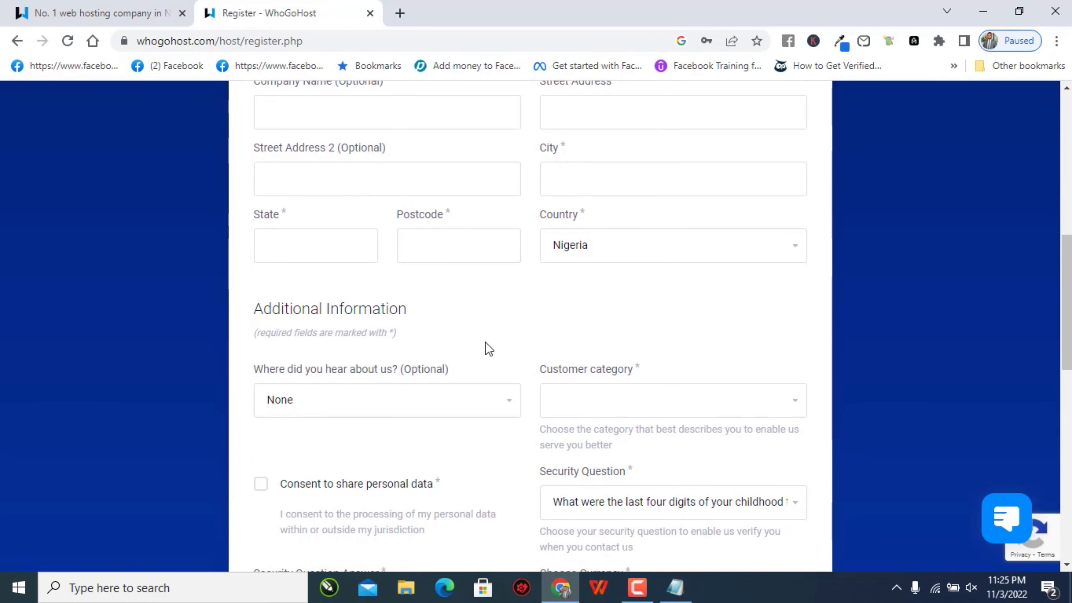
scroll(486, 349, "down", 4)
scroll(485, 343, "down", 1)
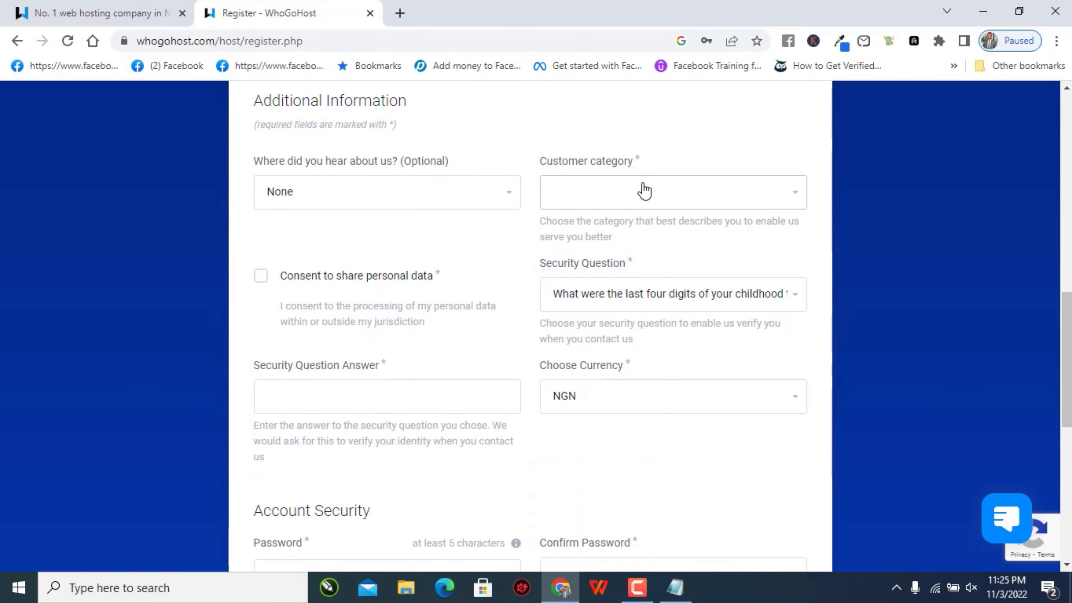
left_click(613, 204)
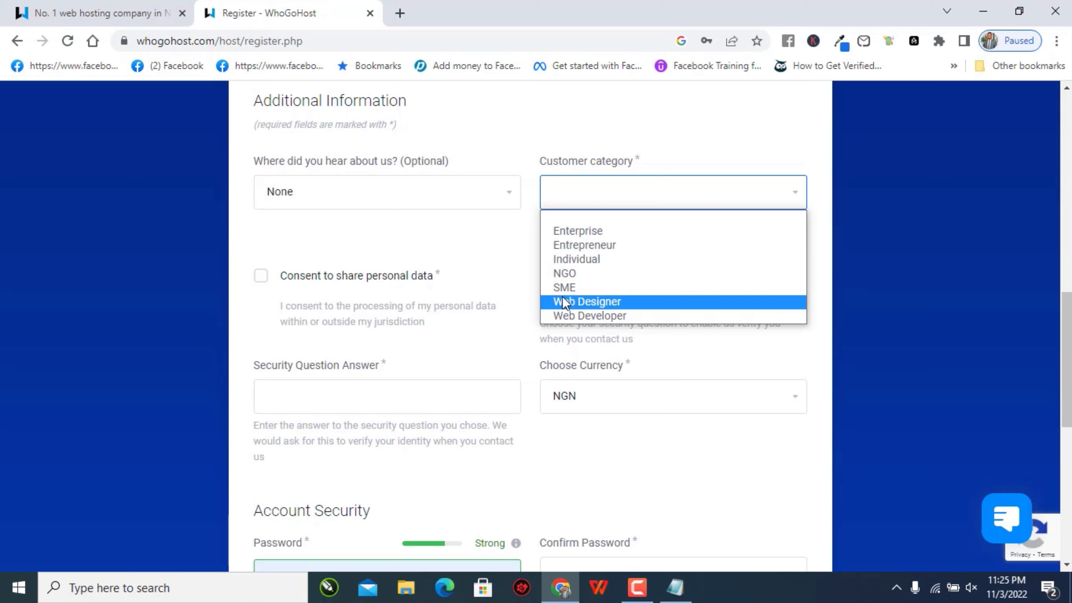
left_click(498, 240)
left_click(464, 200)
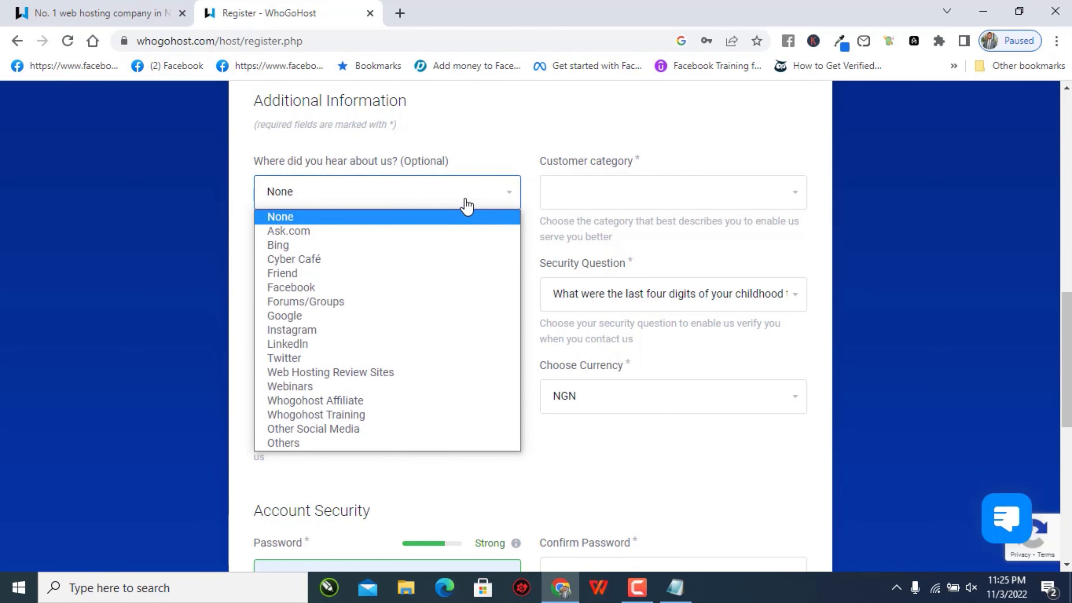
left_click(522, 160)
Examine the registration form's account security, mailing list and terms sections, and look over the whole form again
scroll(471, 330, "down", 6)
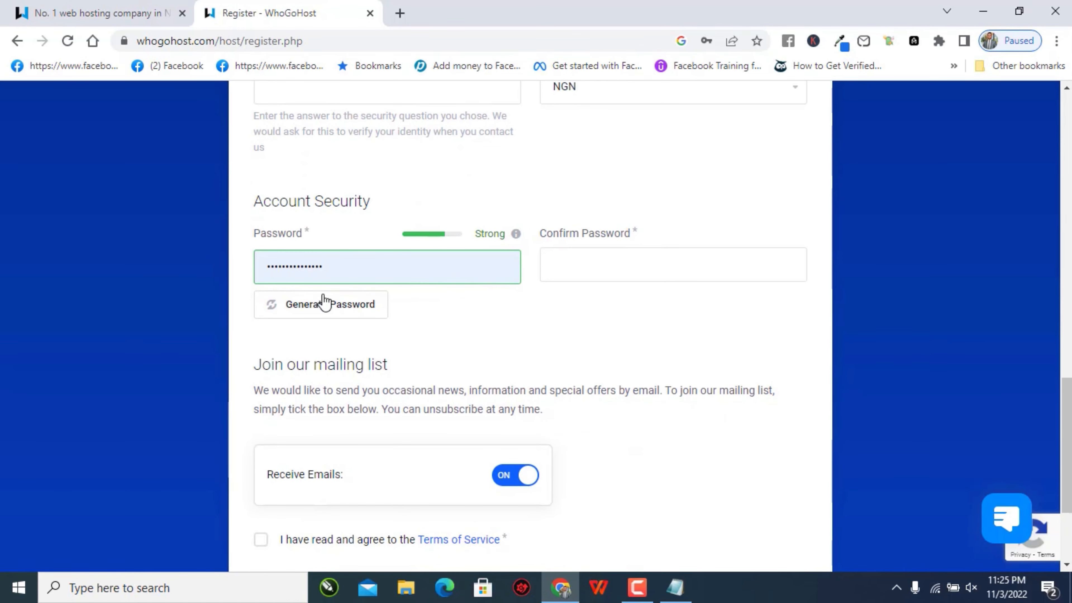
left_click(351, 274)
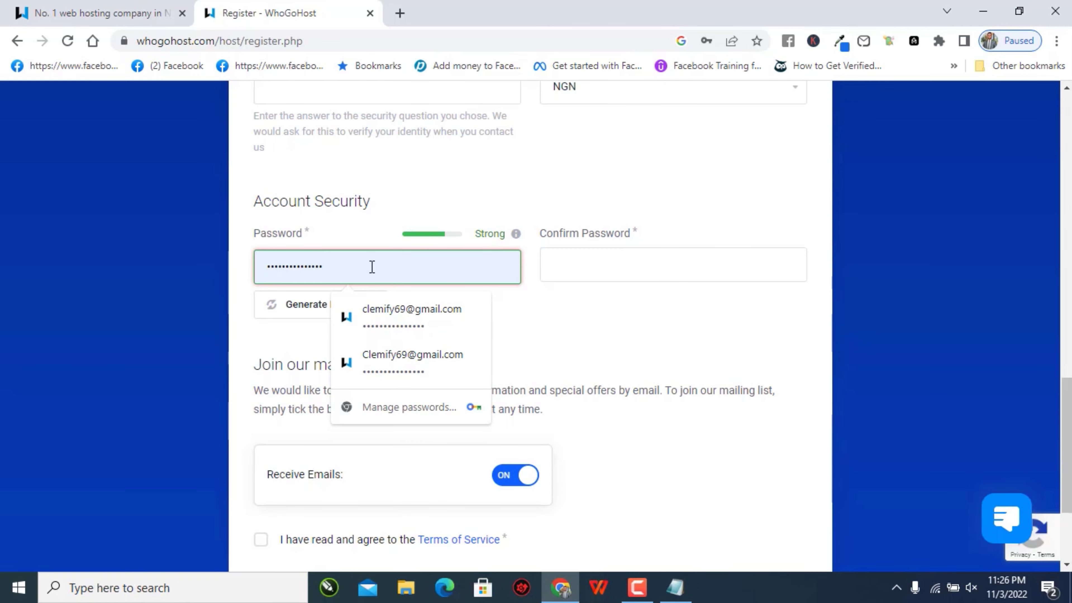
left_click(567, 299)
scroll(566, 296, "down", 4)
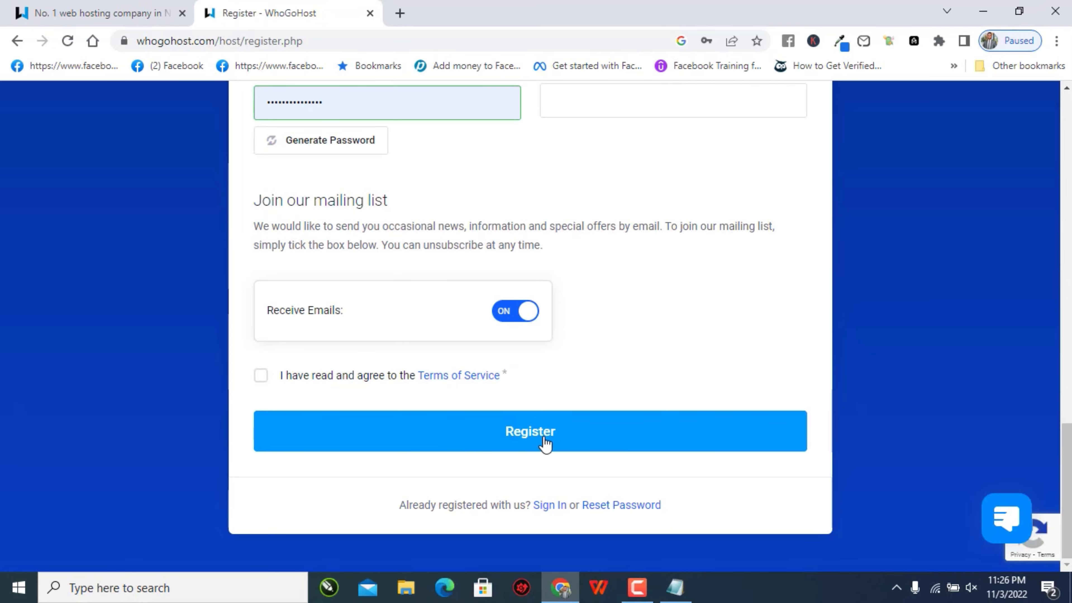
scroll(545, 443, "up", 15)
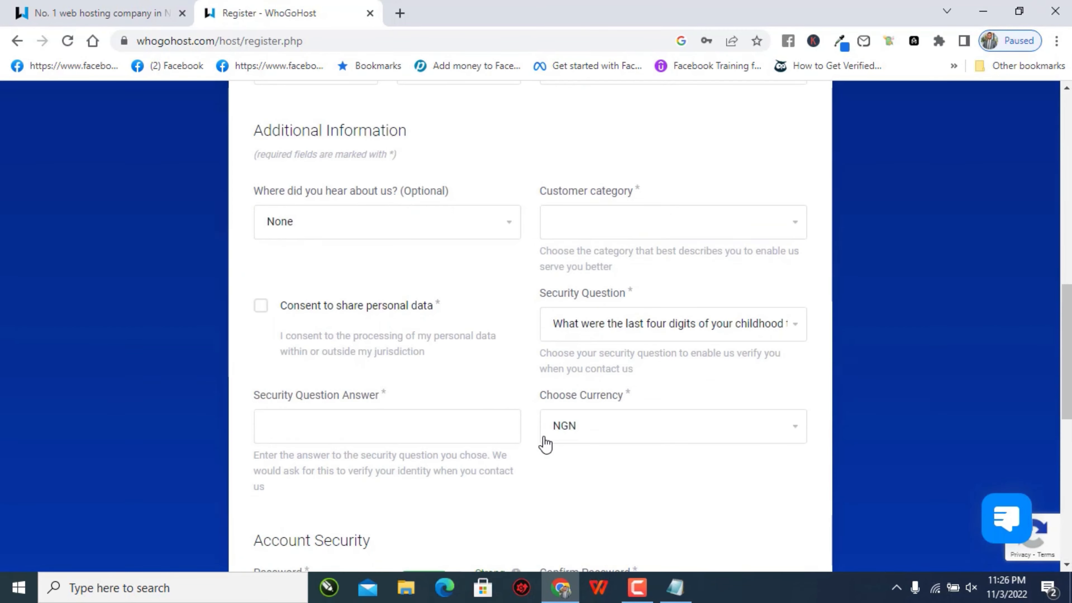
scroll(498, 322, "up", 6)
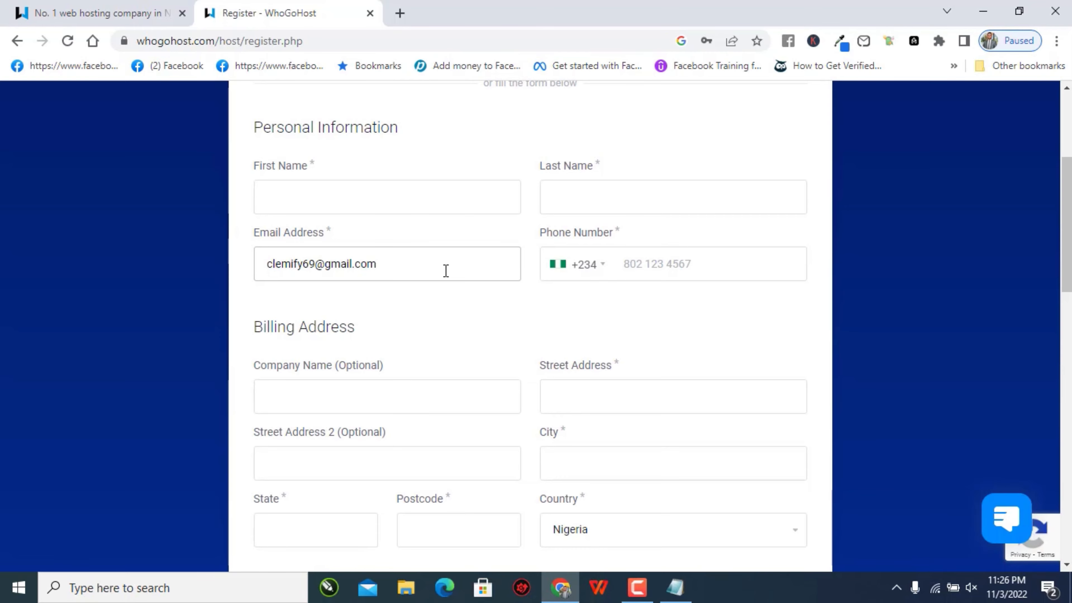
scroll(446, 270, "up", 5)
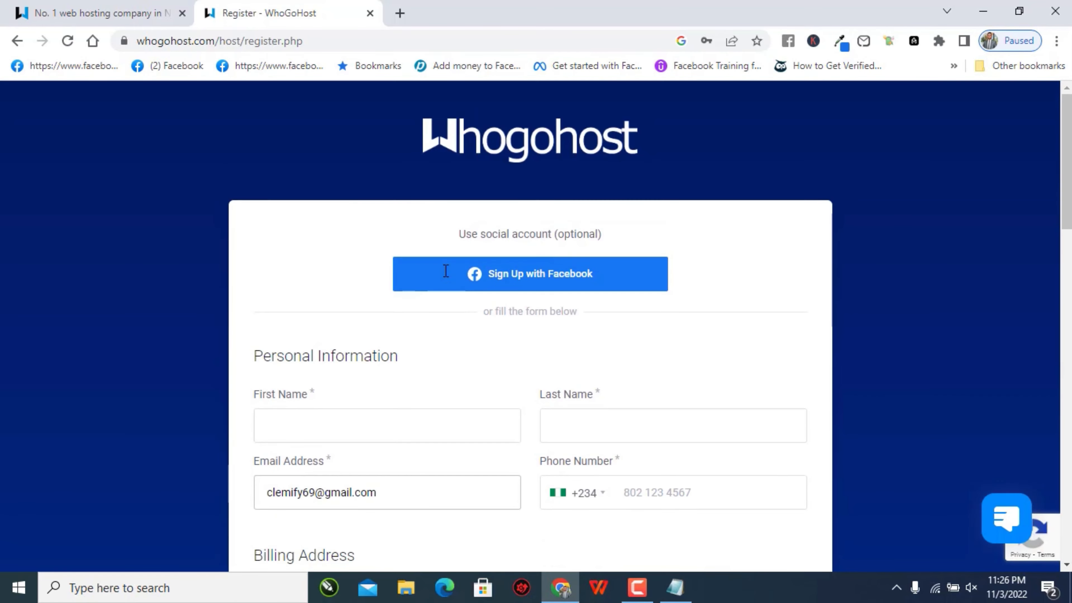
scroll(446, 271, "down", 20)
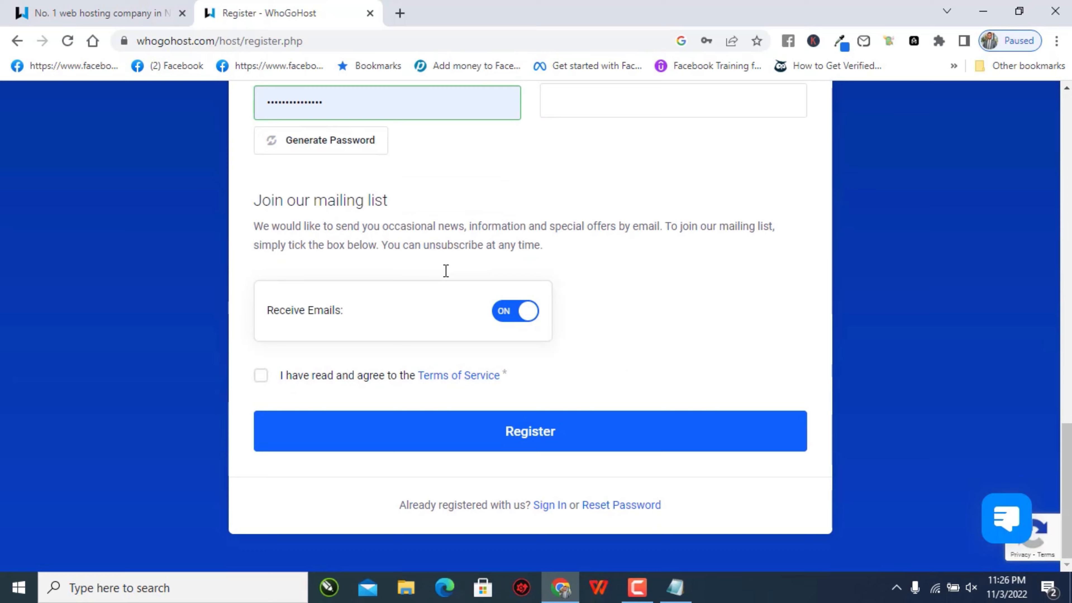
Log in to the existing Whogohost account with the prefilled credentials and dismiss the notification subscription prompt
left_click(550, 510)
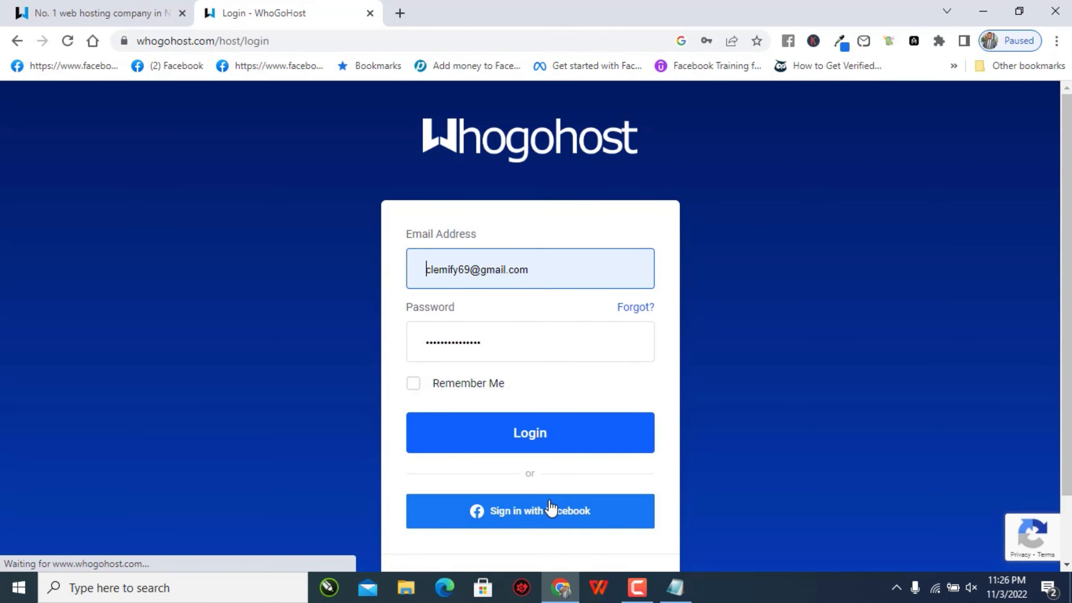
left_click(490, 442)
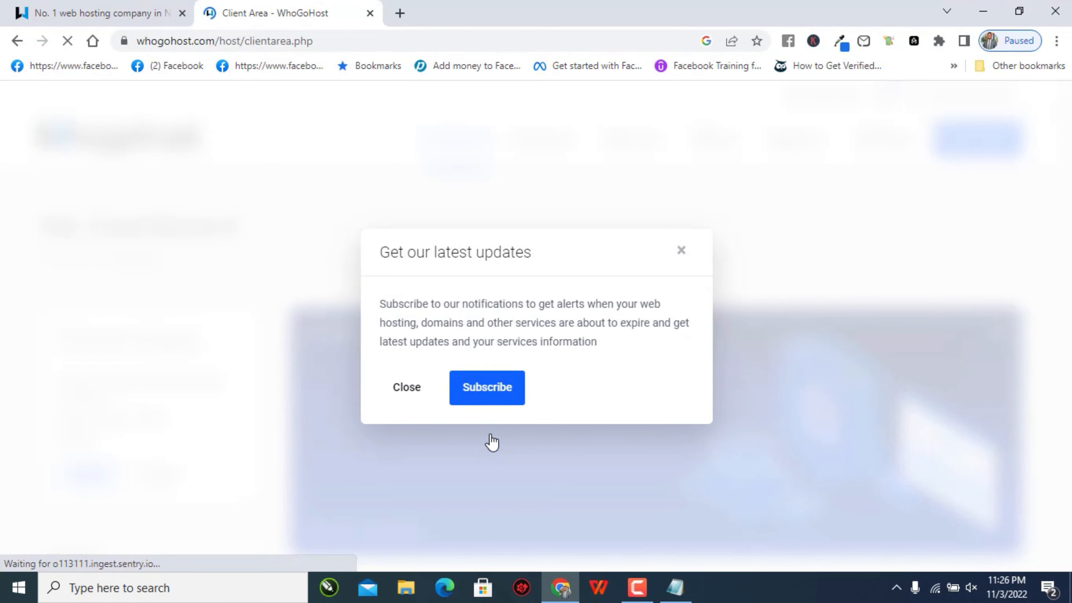
left_click(403, 395)
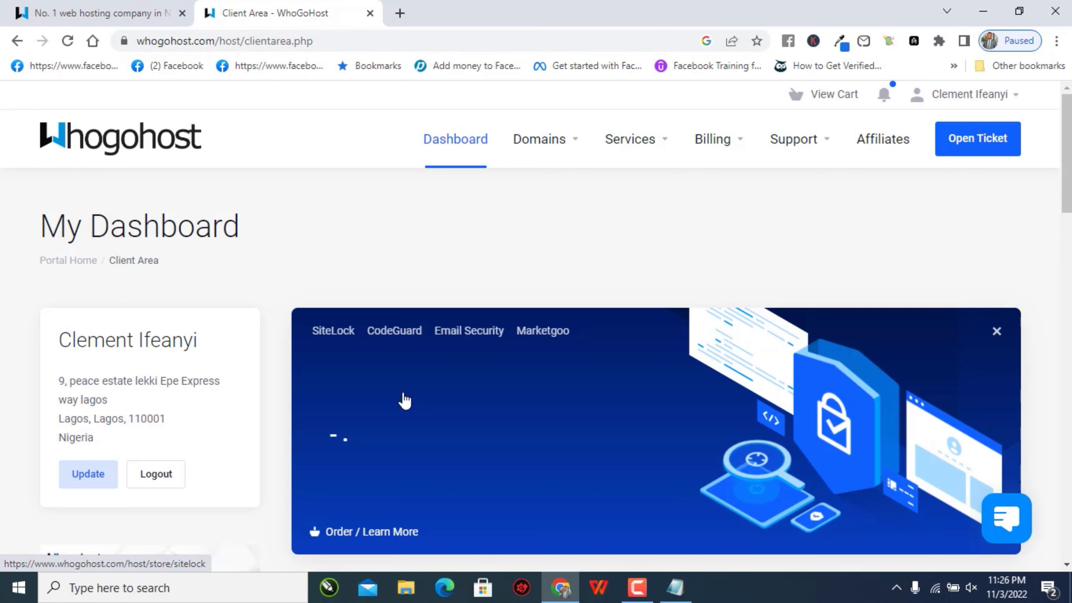
Open the Linux Hosting plans in the store from the client area's services
left_click(571, 156)
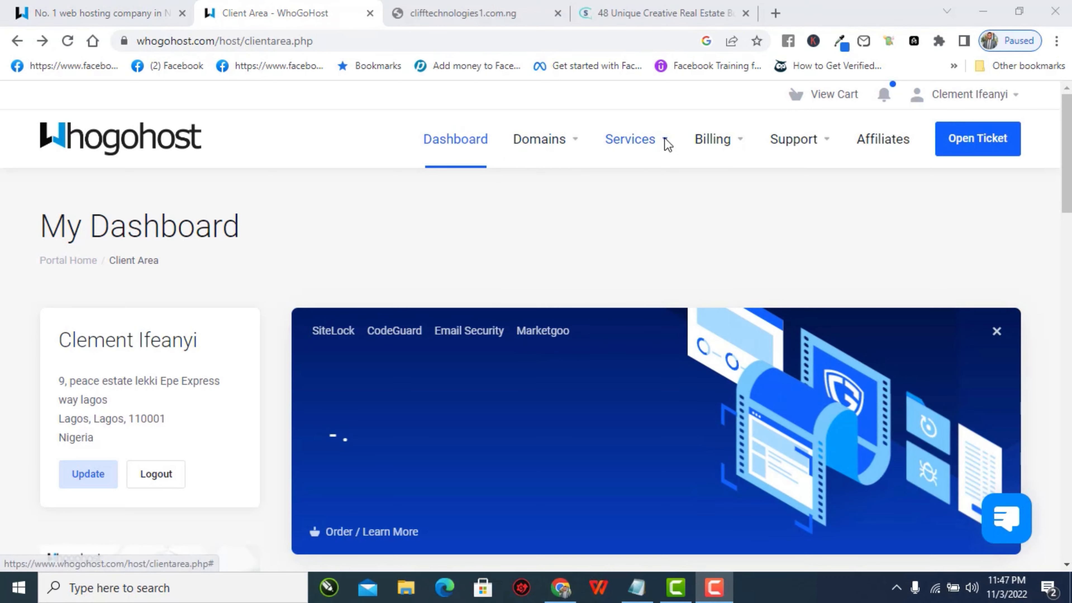
left_click(663, 142)
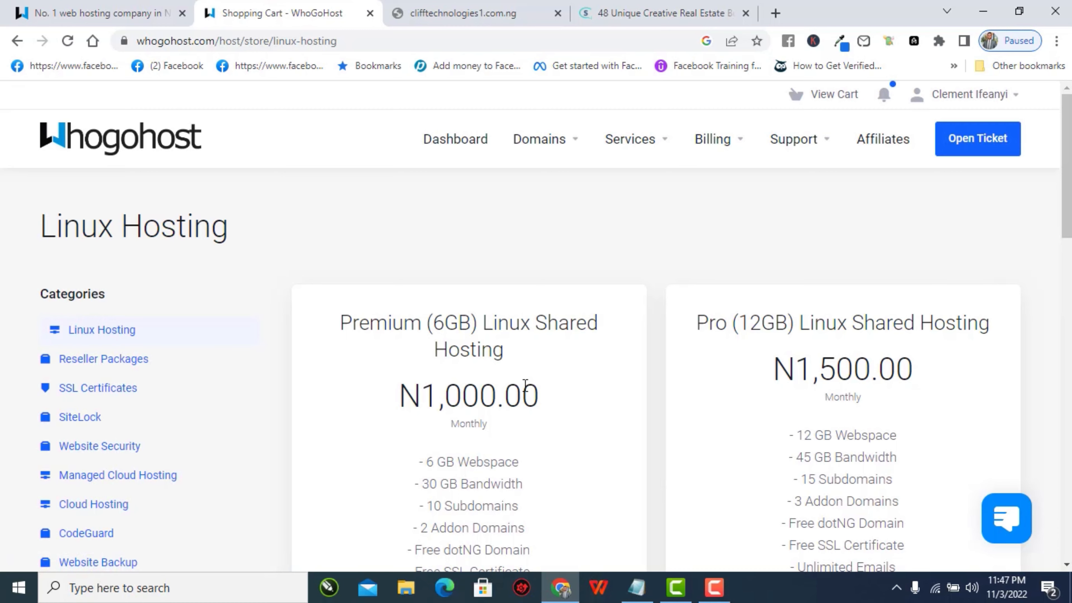
Compare the prices and features of the Premium, Pro, Deluxe and Supreme Linux shared hosting plans, including the free dotNG domain
scroll(525, 384, "down", 1)
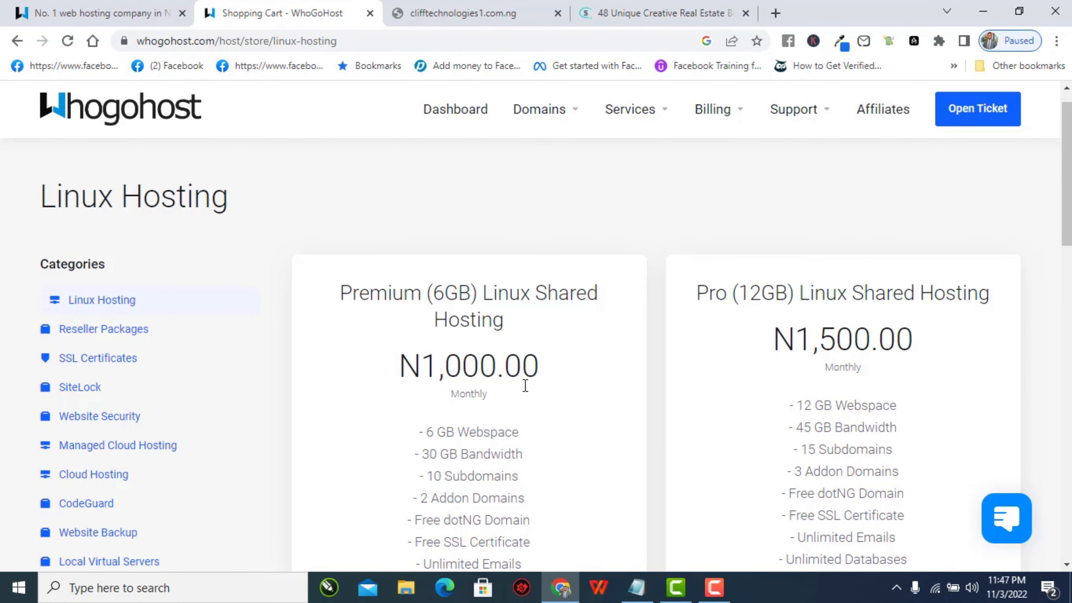
scroll(526, 386, "down", 1)
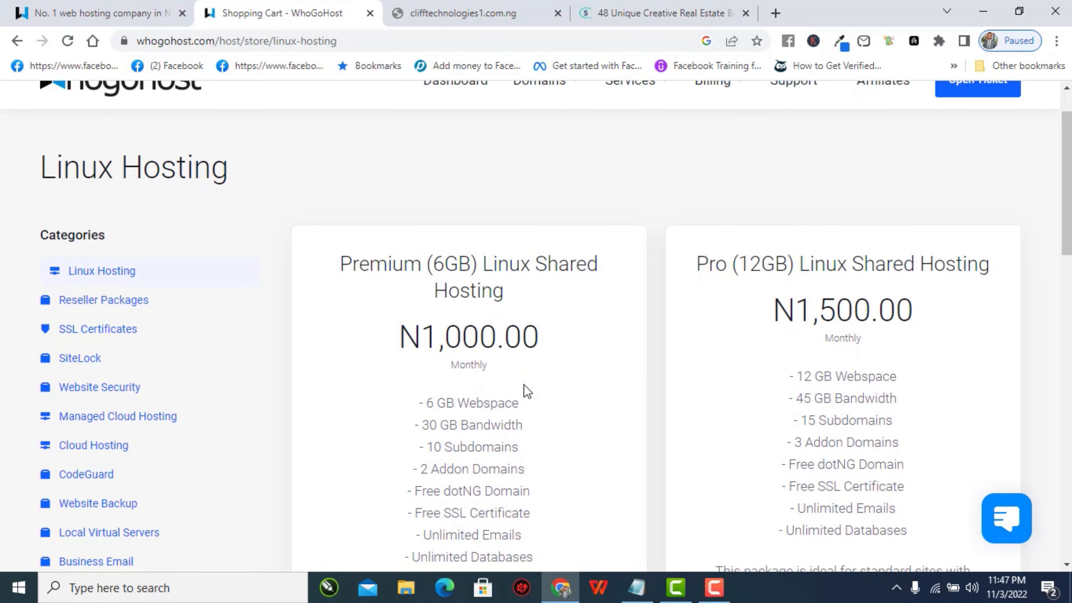
scroll(526, 388, "down", 3)
scroll(523, 384, "down", 15)
scroll(524, 383, "up", 17)
scroll(524, 381, "down", 2)
scroll(523, 383, "up", 3)
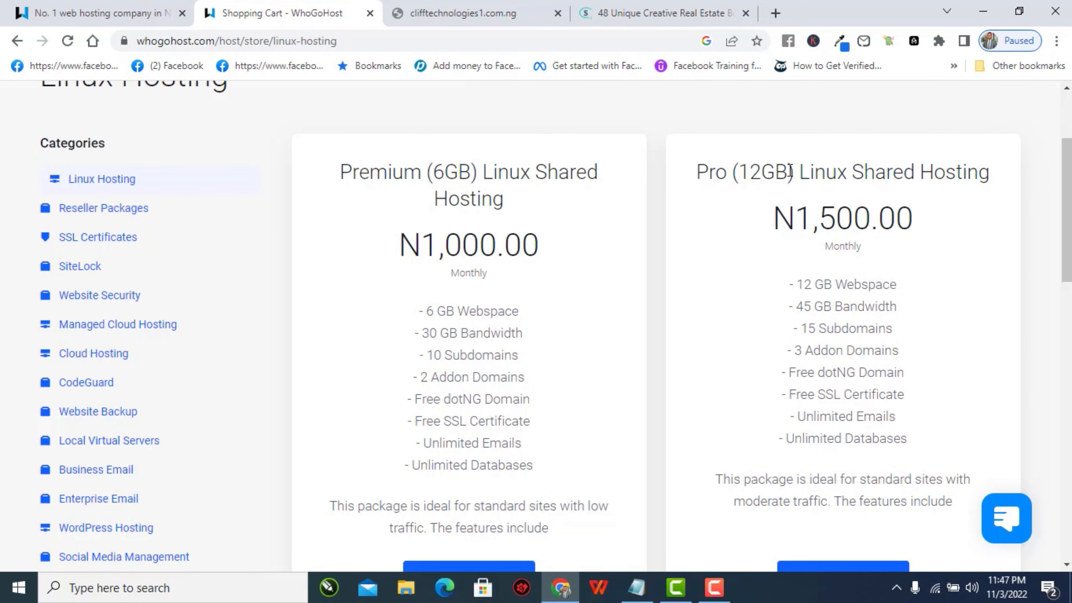
scroll(791, 169, "down", 7)
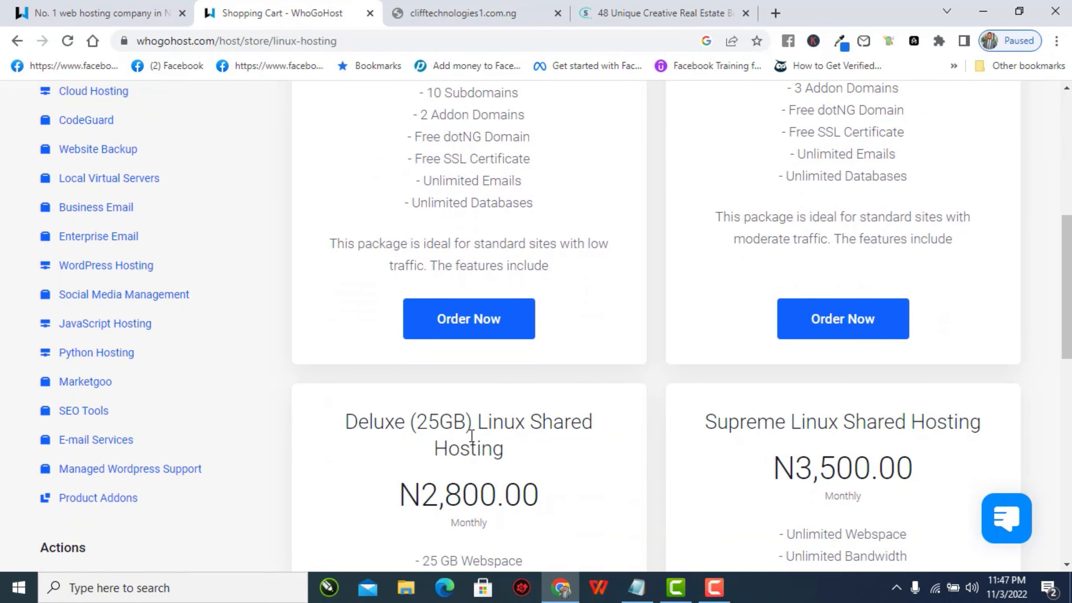
scroll(473, 440, "down", 1)
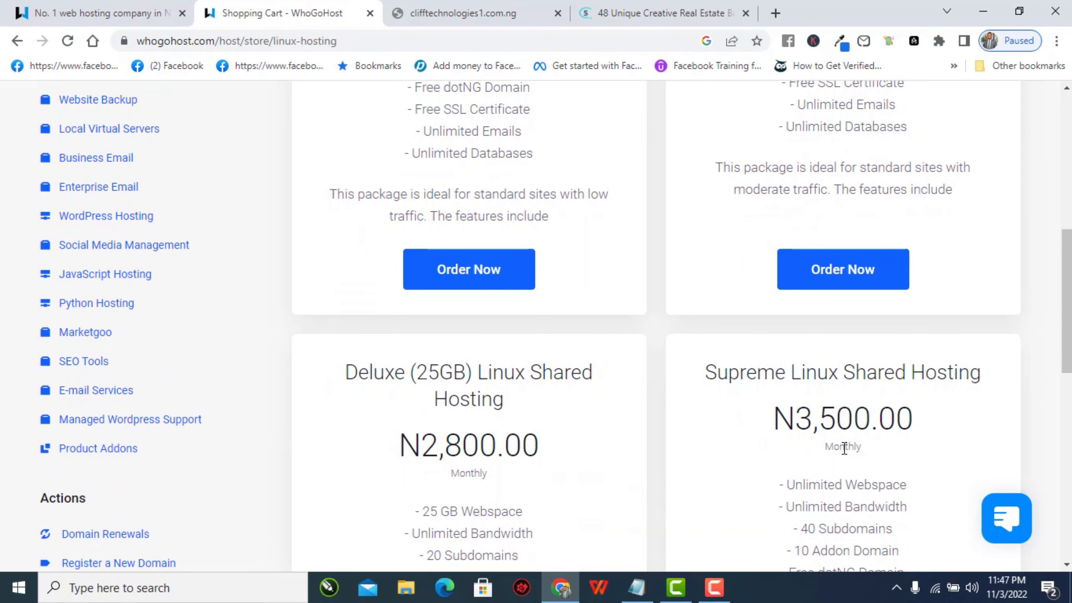
scroll(813, 384, "down", 6)
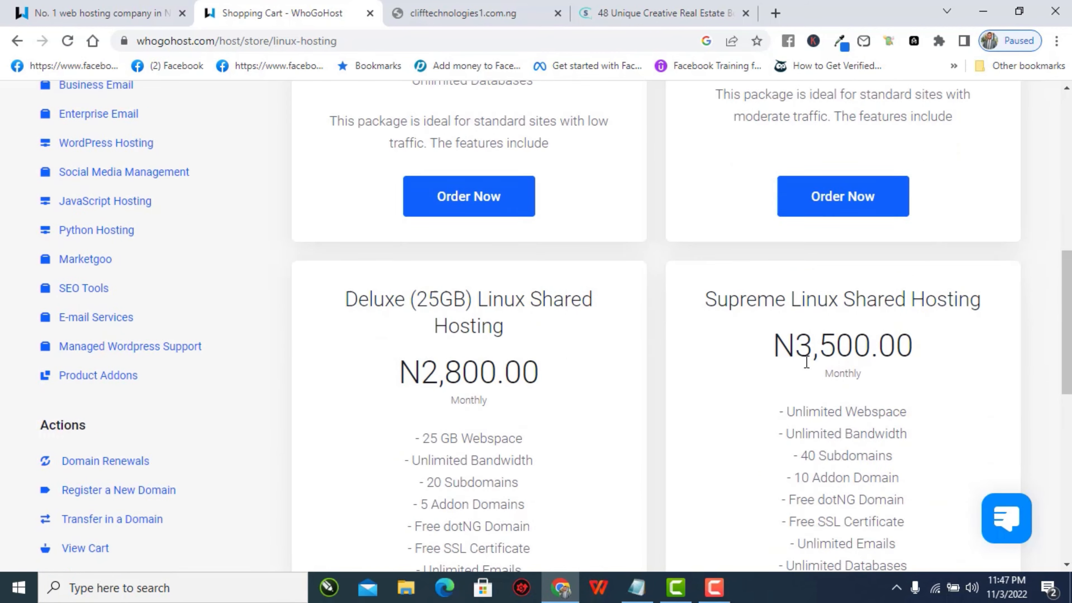
scroll(810, 363, "up", 9)
scroll(806, 363, "up", 2)
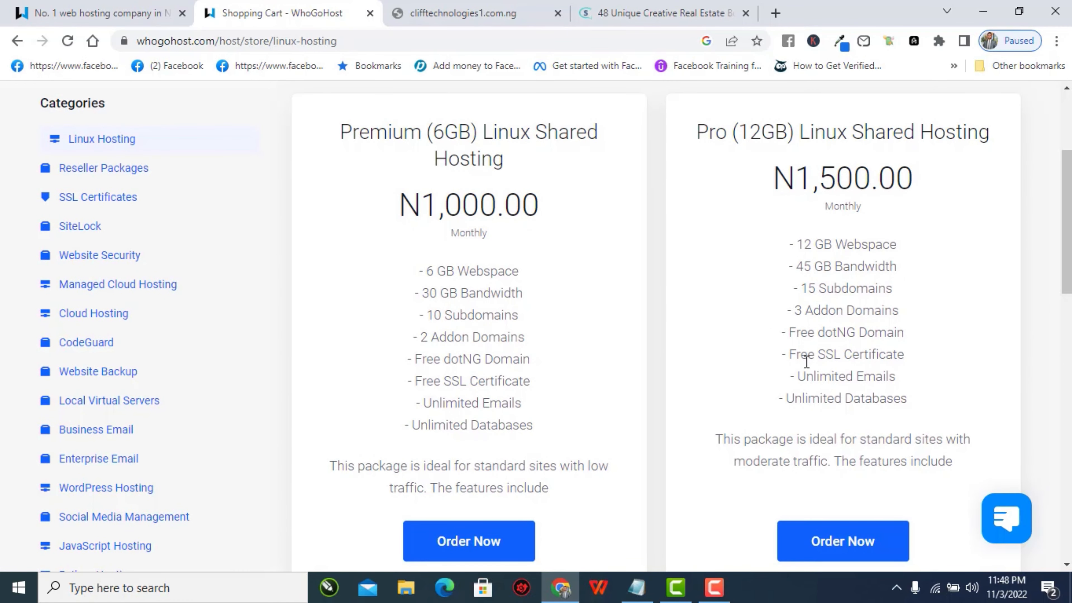
Review the Linux hosting plans once more and order the Premium (6GB) Linux Shared Hosting plan
scroll(806, 362, "down", 7)
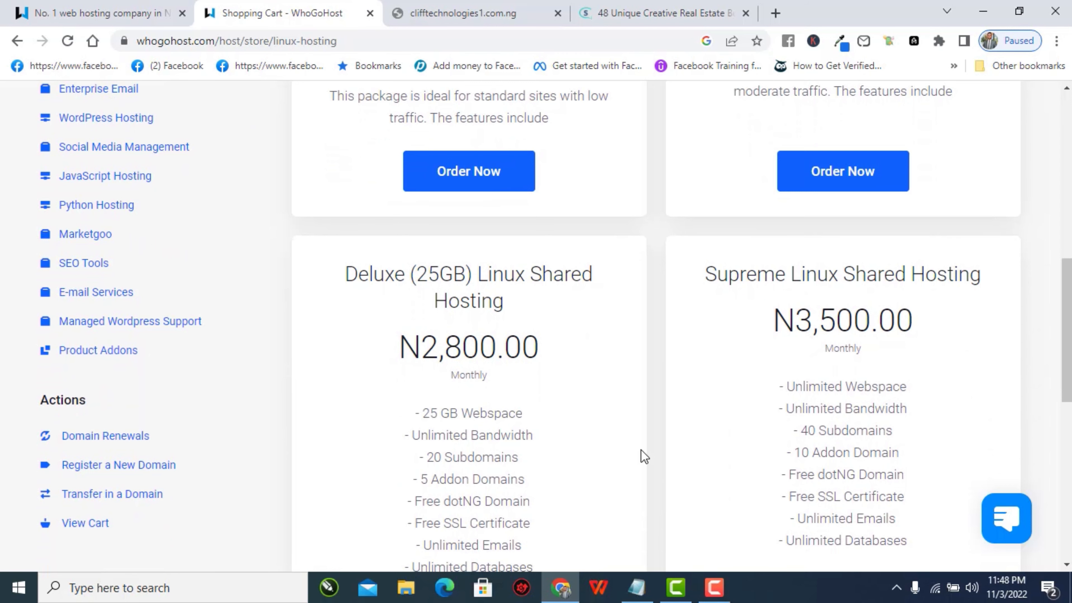
scroll(639, 453, "up", 3)
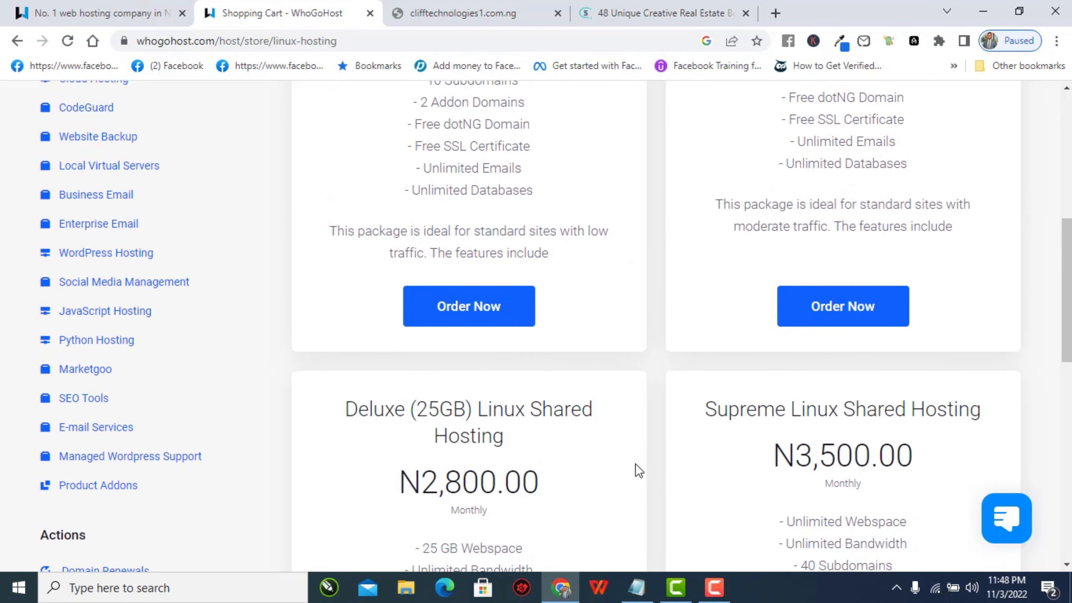
scroll(636, 464, "up", 4)
scroll(520, 246, "up", 3)
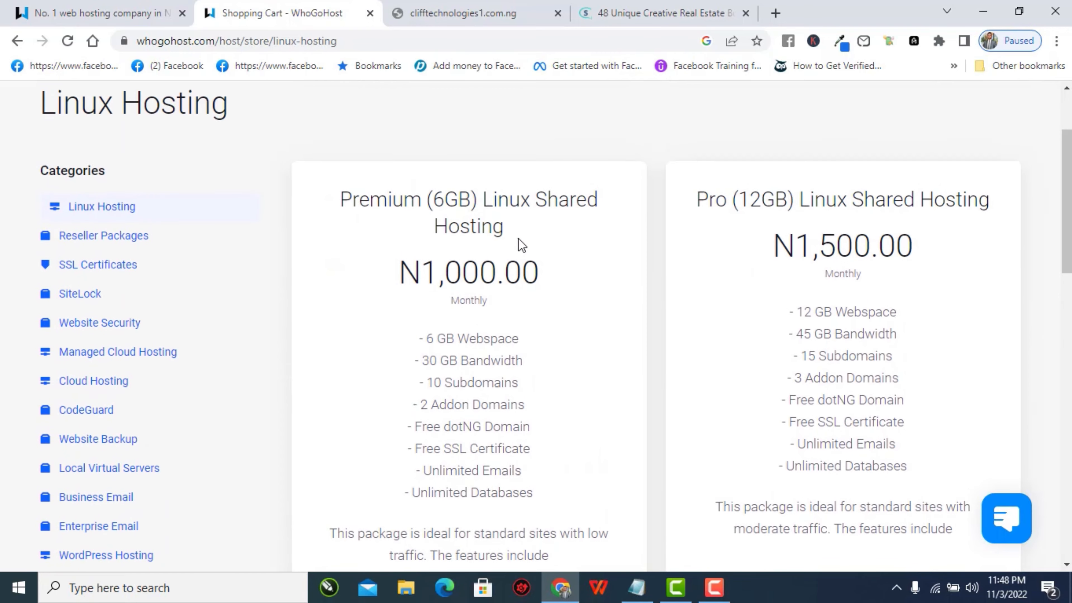
scroll(542, 295, "down", 4)
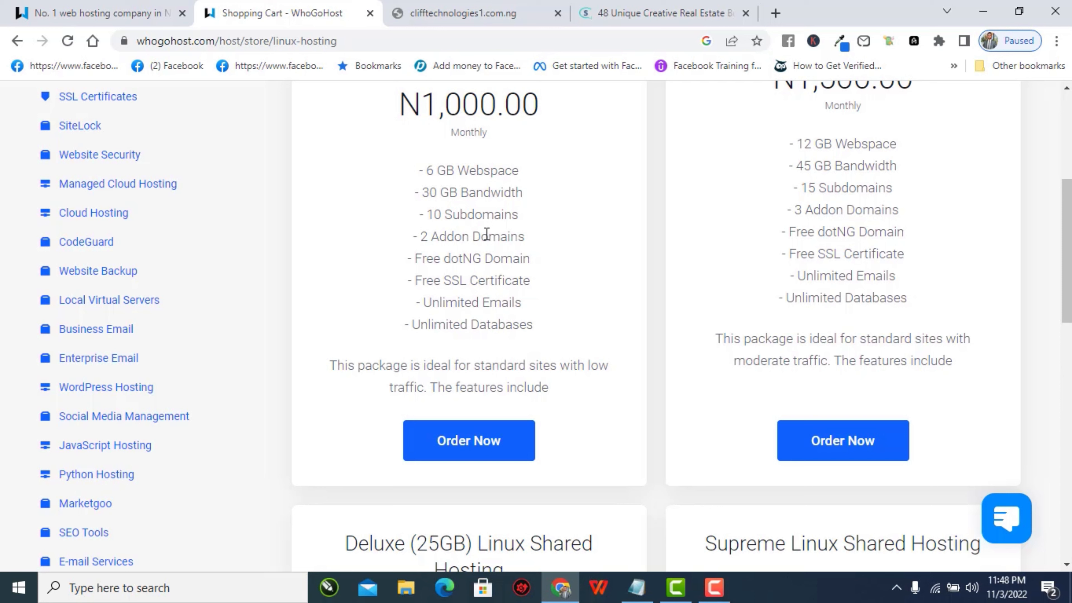
left_click(468, 450)
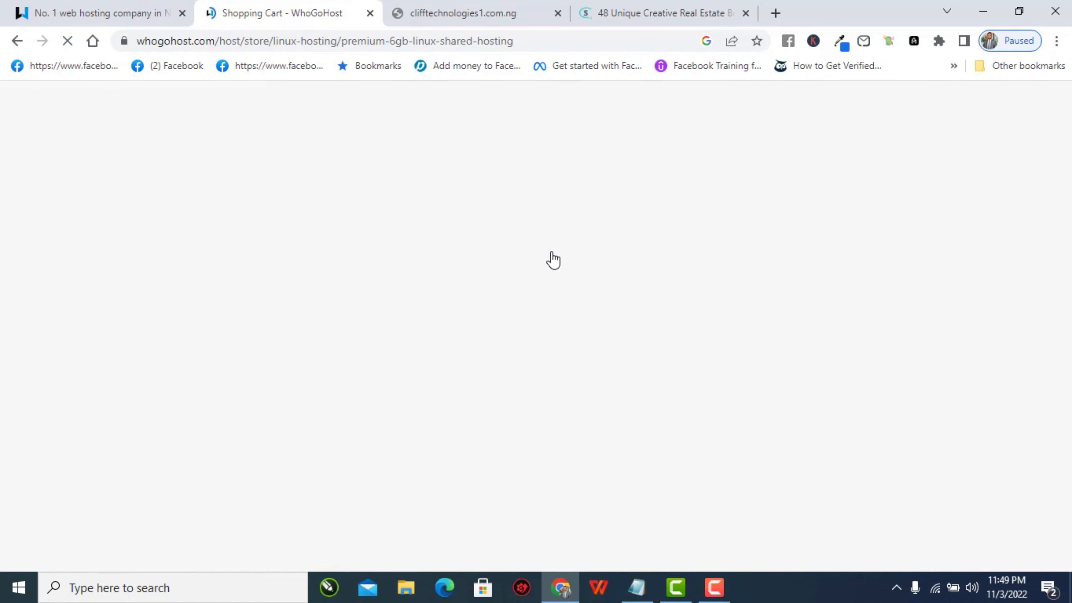
Enter steaveacademy as the new domain to register and choose the .ng extension
scroll(553, 259, "down", 1)
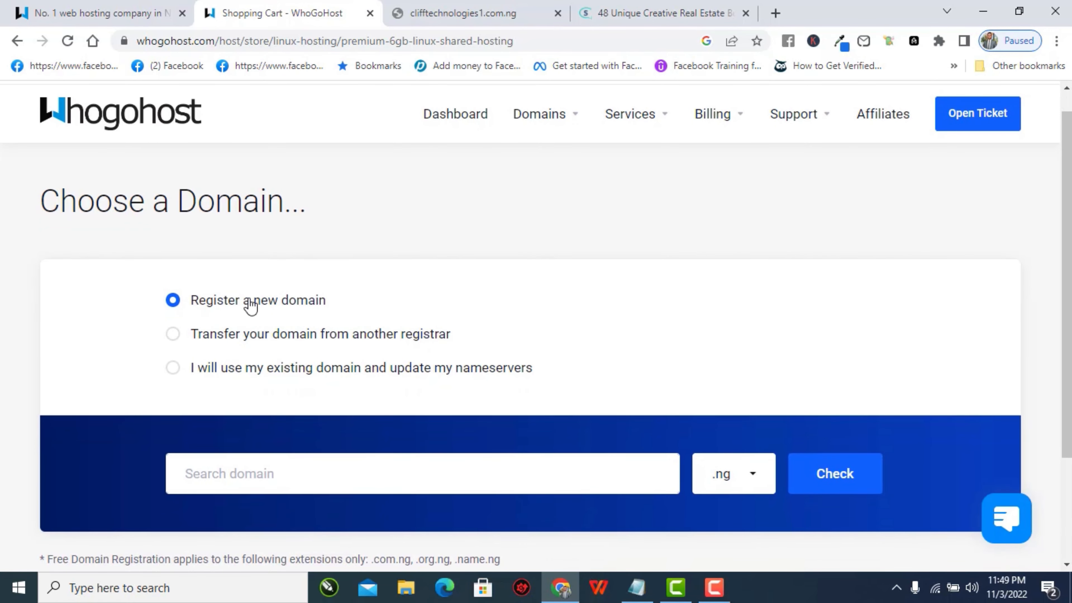
scroll(299, 383, "down", 1)
scroll(299, 383, "down", 1)
left_click(233, 413)
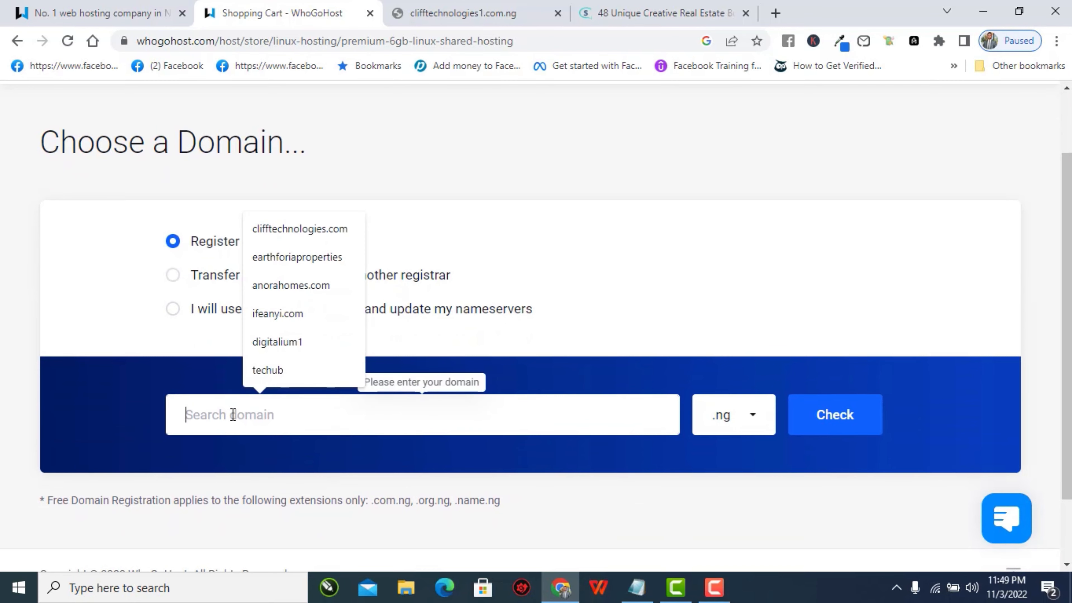
type("steaveacademy")
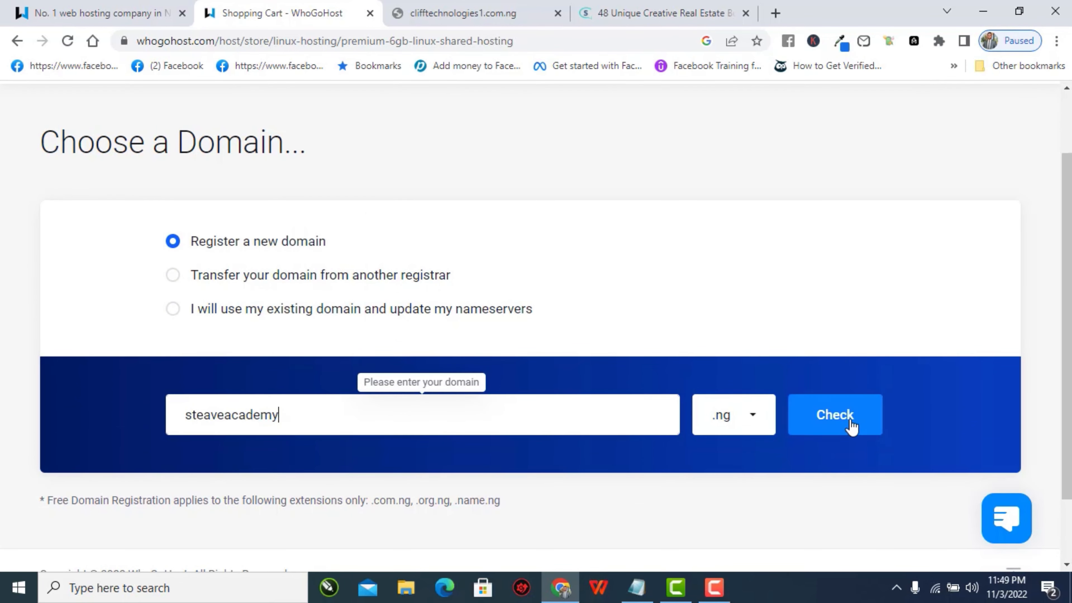
scroll(761, 395, "down", 3)
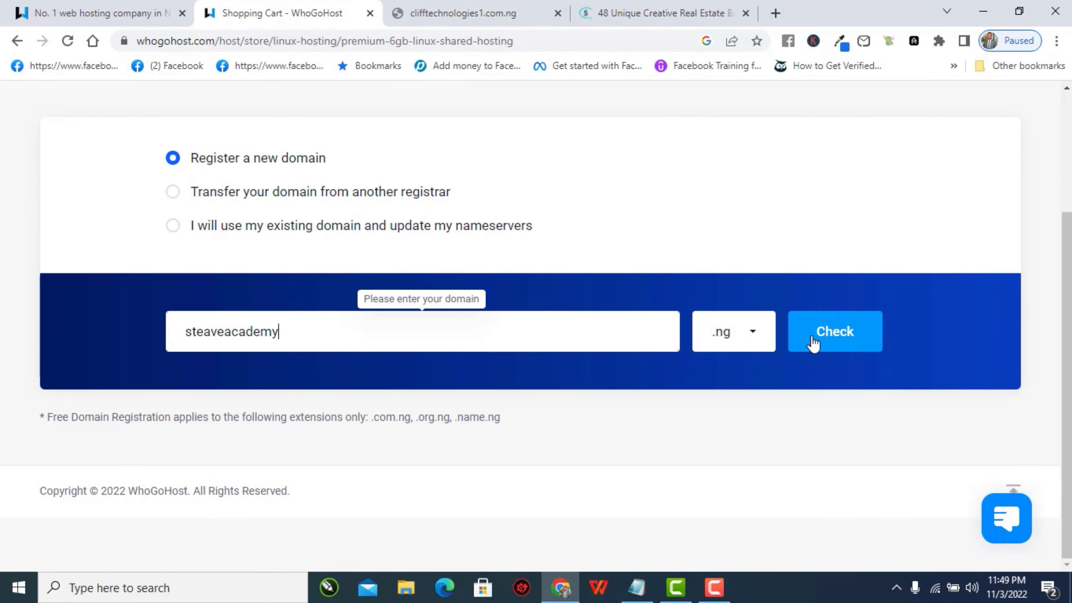
left_click(755, 346)
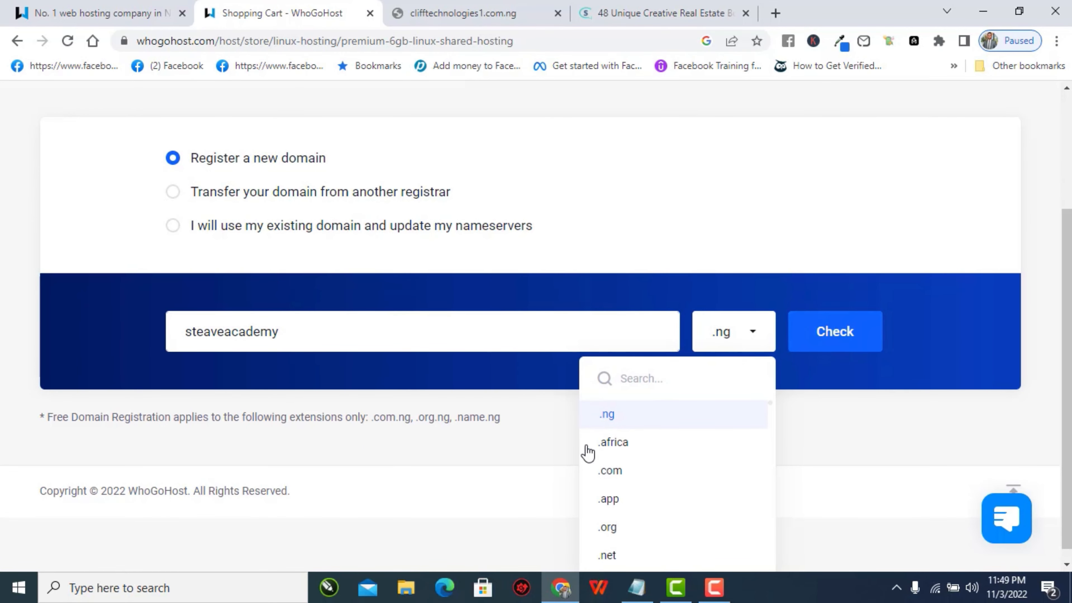
left_click(613, 418)
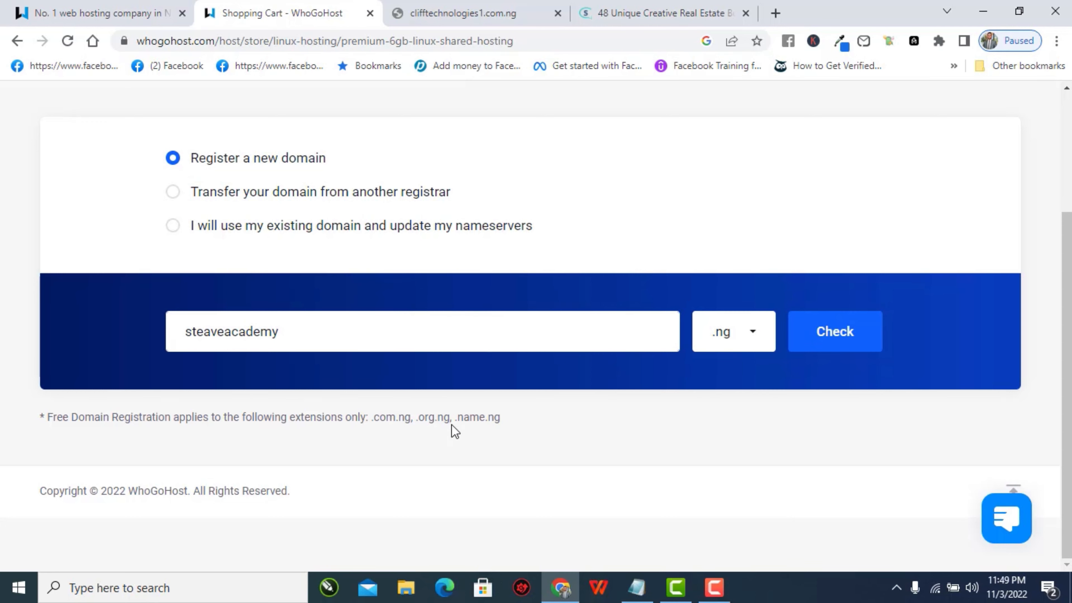
Copy the free-registration extensions com.ng, .org.ng, .name.ng from the domain page onto a new line of the Notepad notes
left_click_drag(500, 418, 364, 418)
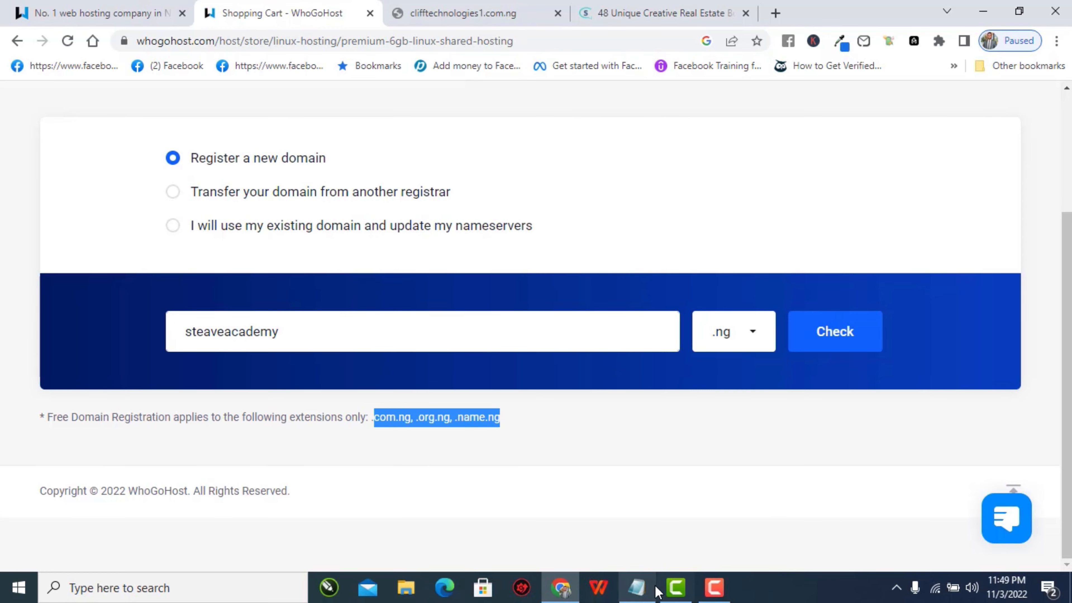
left_click(637, 588)
left_click(809, 135)
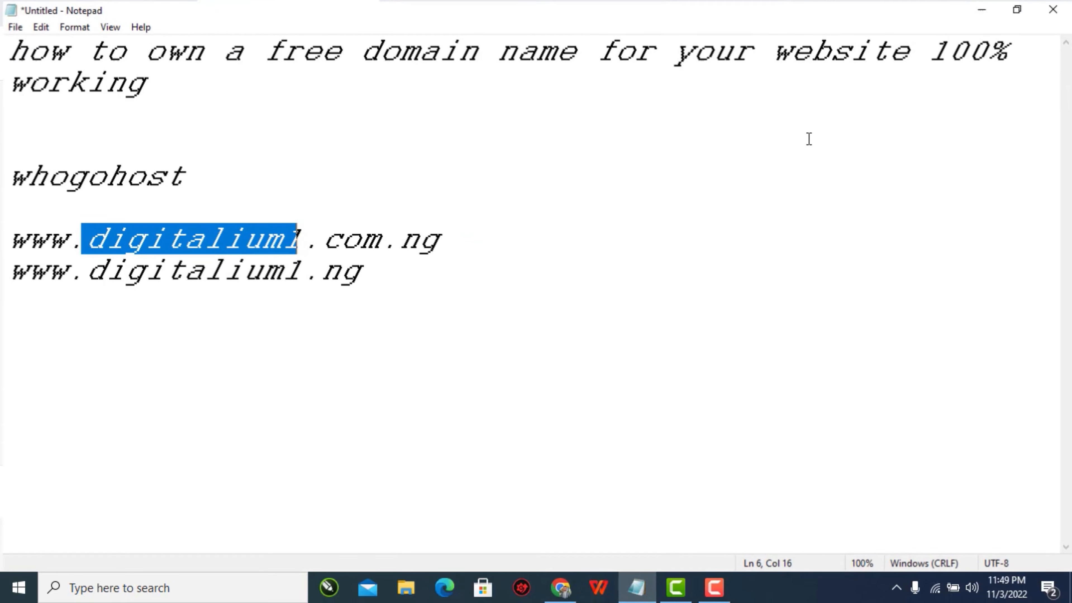
left_click(490, 305)
key("Return")
key("Return")
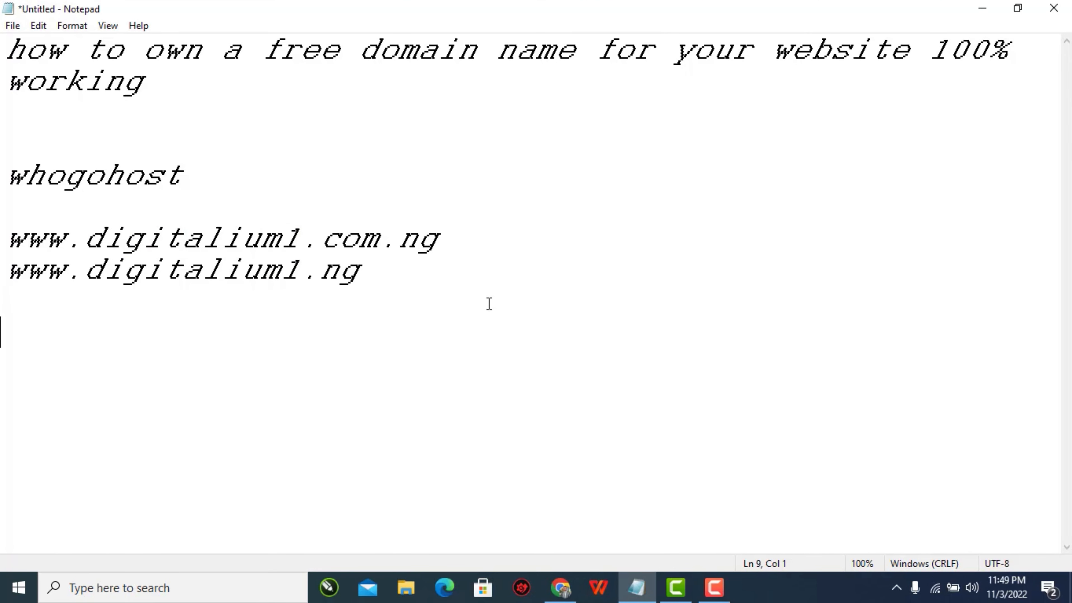
type("com.ng, .org.ng, .name.ng")
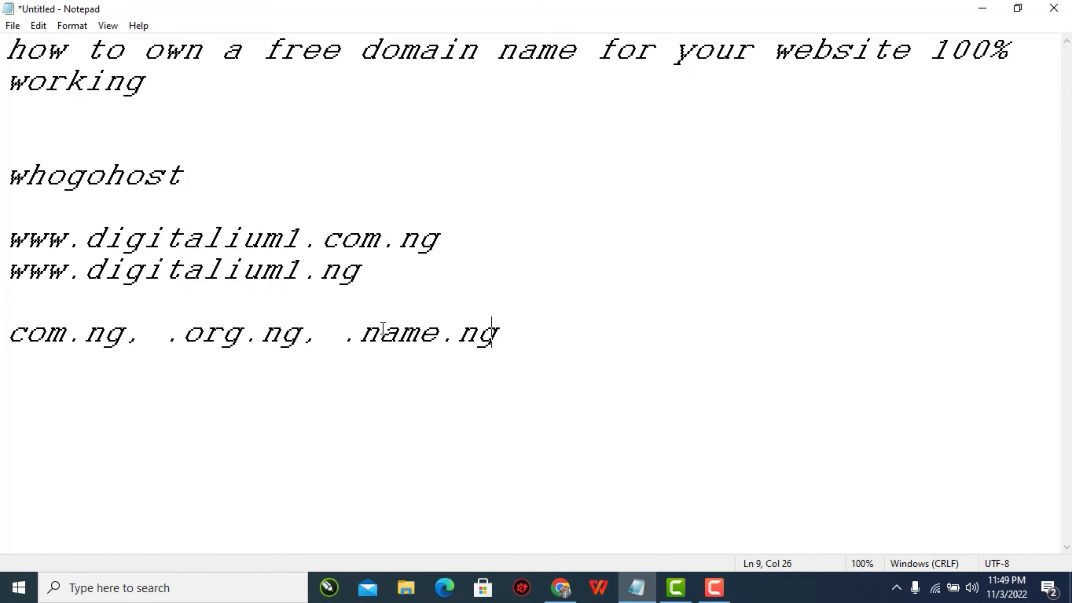
Examine the com.ng, .org.ng and .name.ng extensions one by one in the notes, and return to the browser
left_click_drag(127, 333, 2, 364)
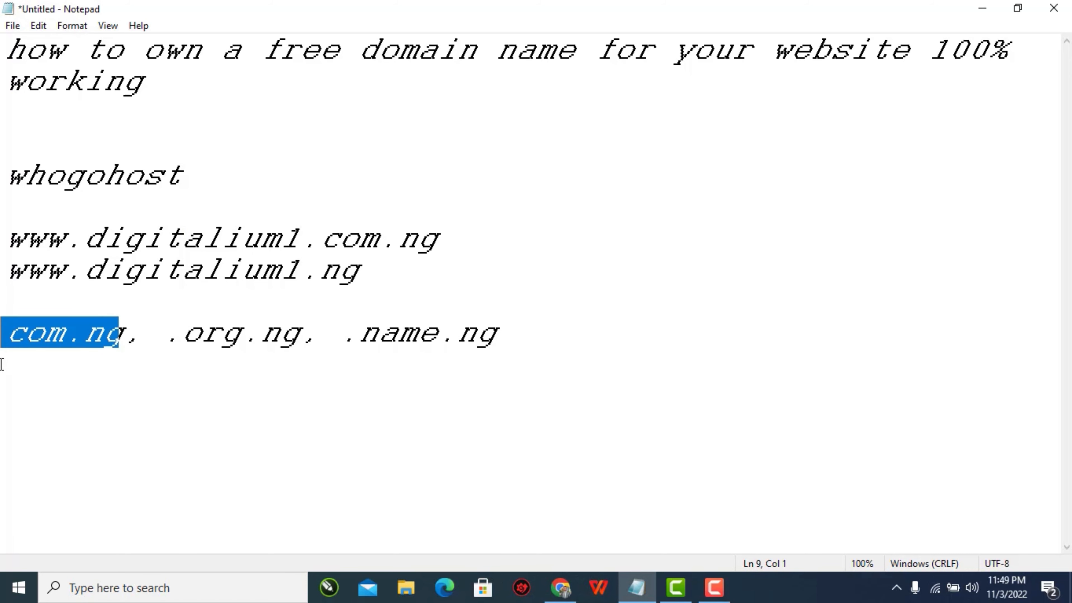
left_click_drag(177, 334, 298, 334)
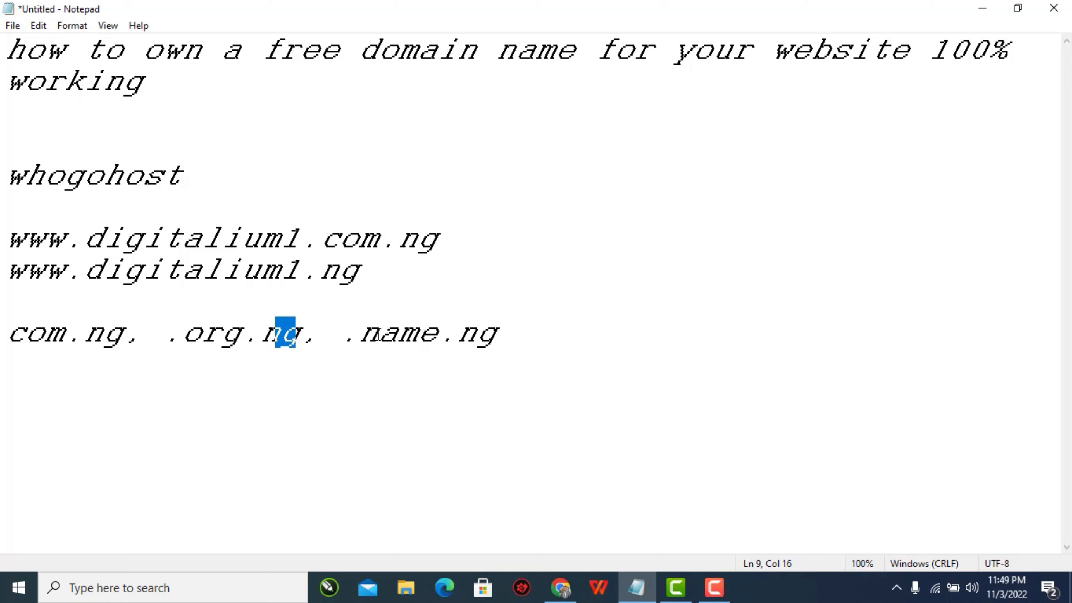
left_click_drag(374, 335, 525, 341)
left_click_drag(19, 334, 525, 342)
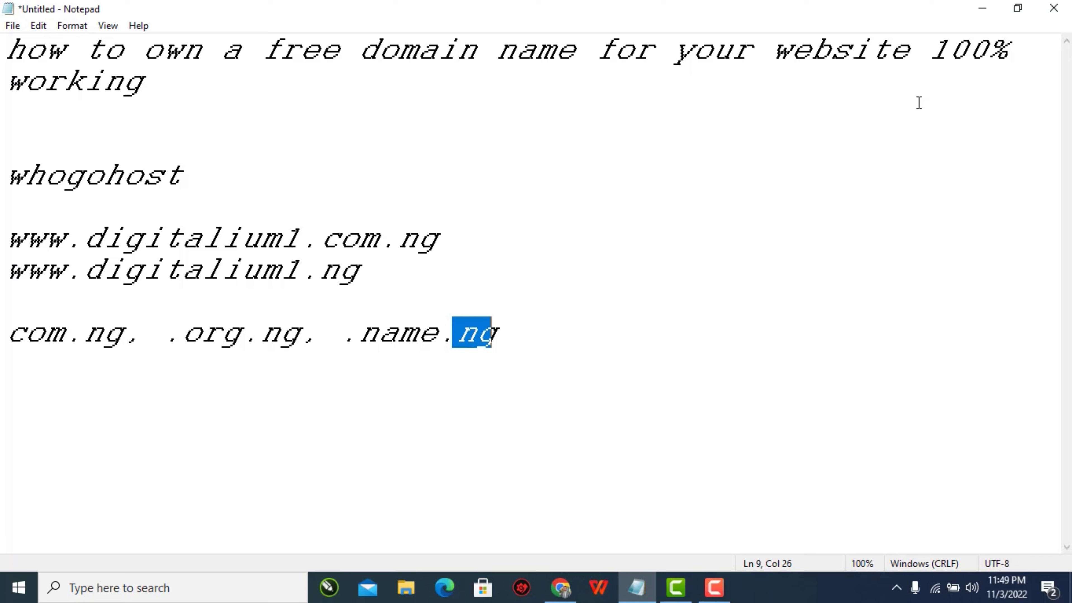
left_click(983, 8)
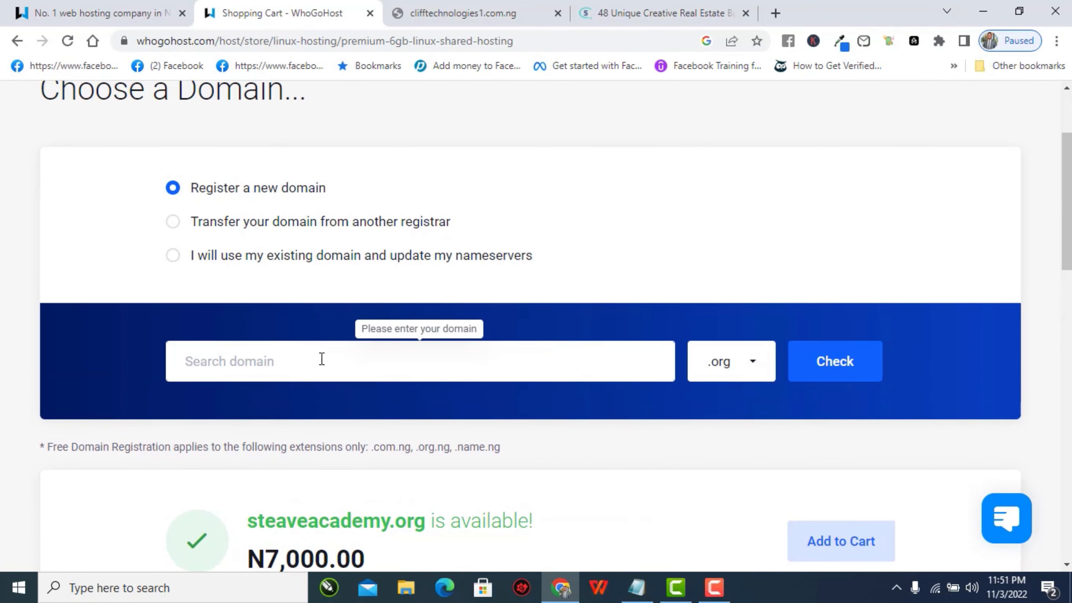
Check the availability of the domain steaveacademy with the .org extension
left_click(321, 360)
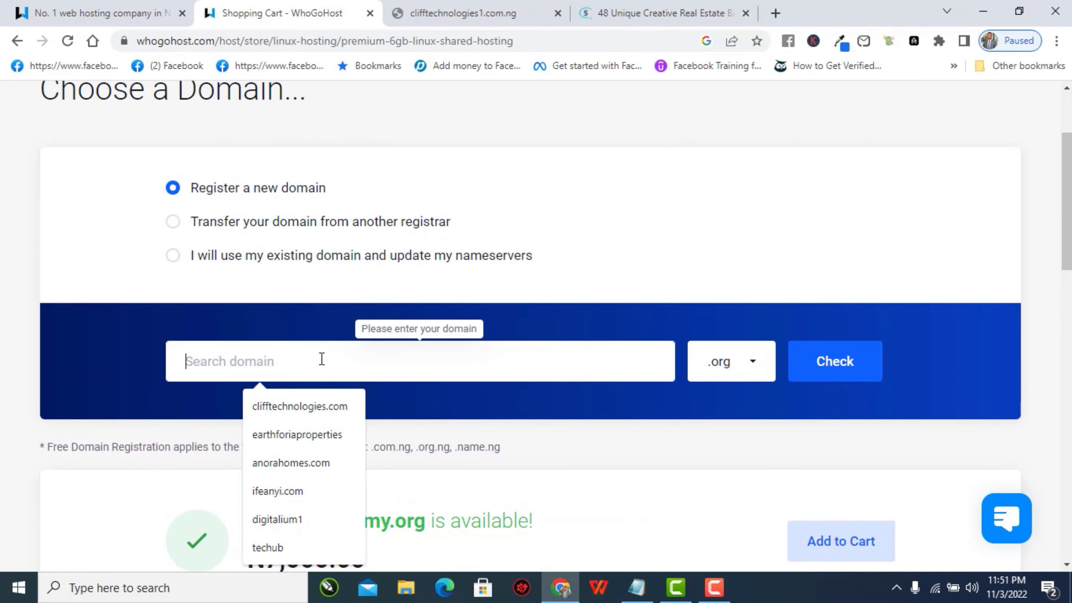
type("steaveacademy")
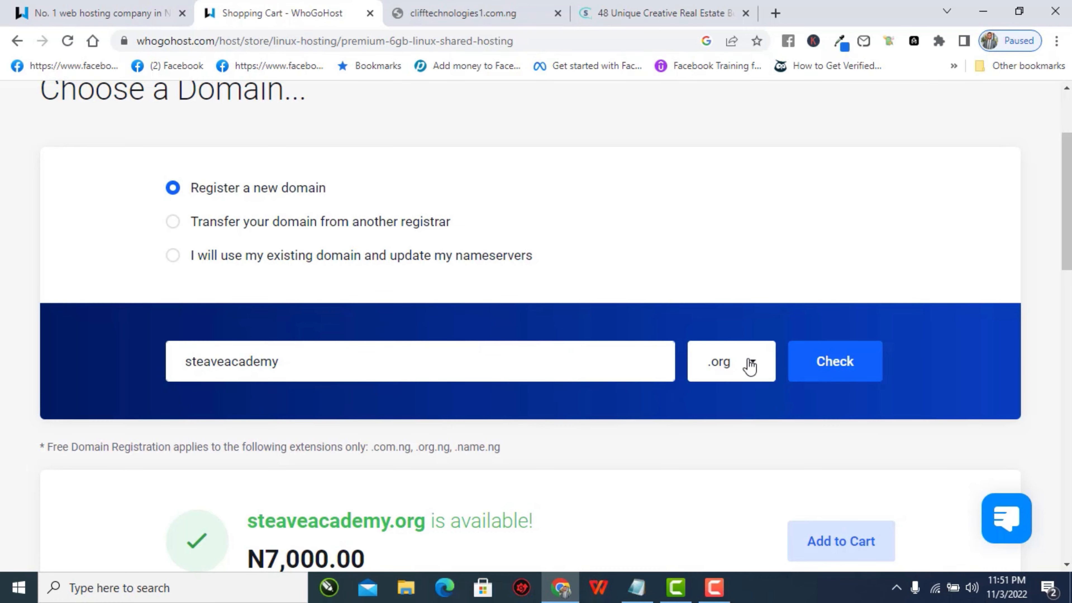
left_click(751, 366)
scroll(858, 431, "up", 2)
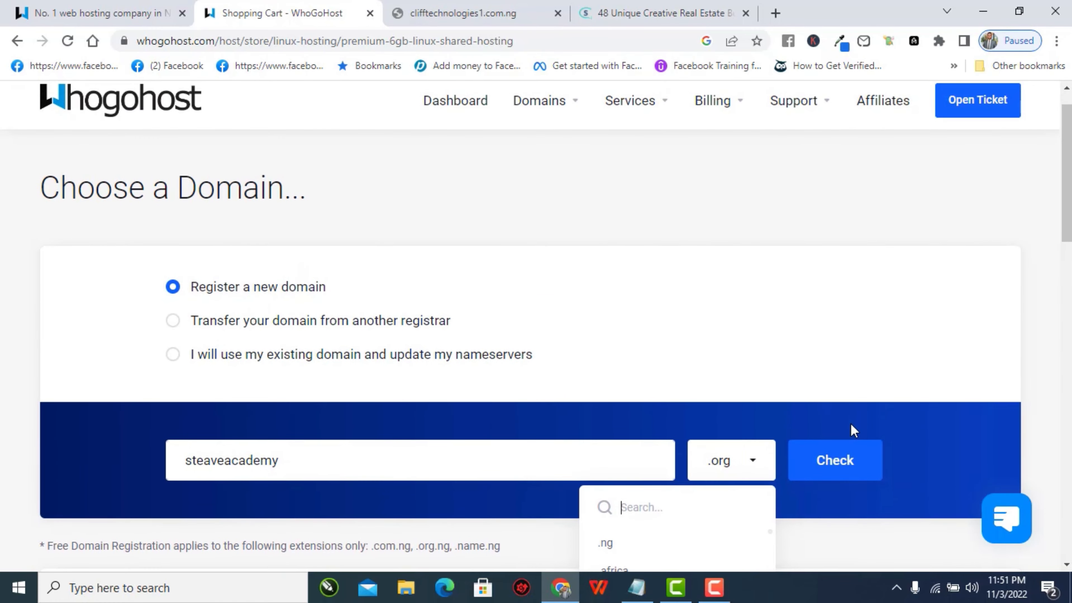
left_click(827, 472)
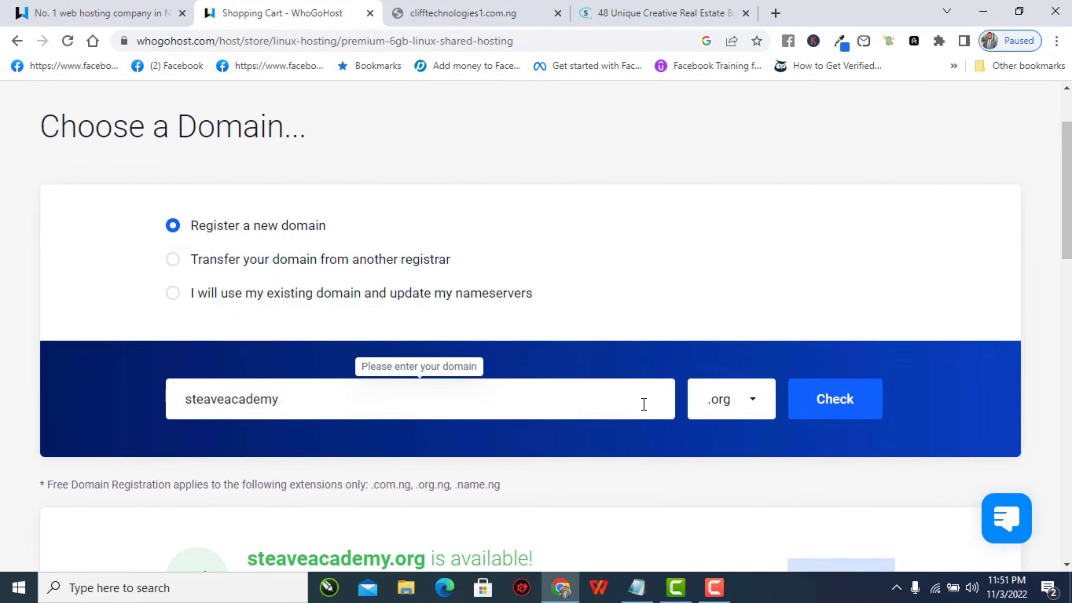
left_click(834, 456)
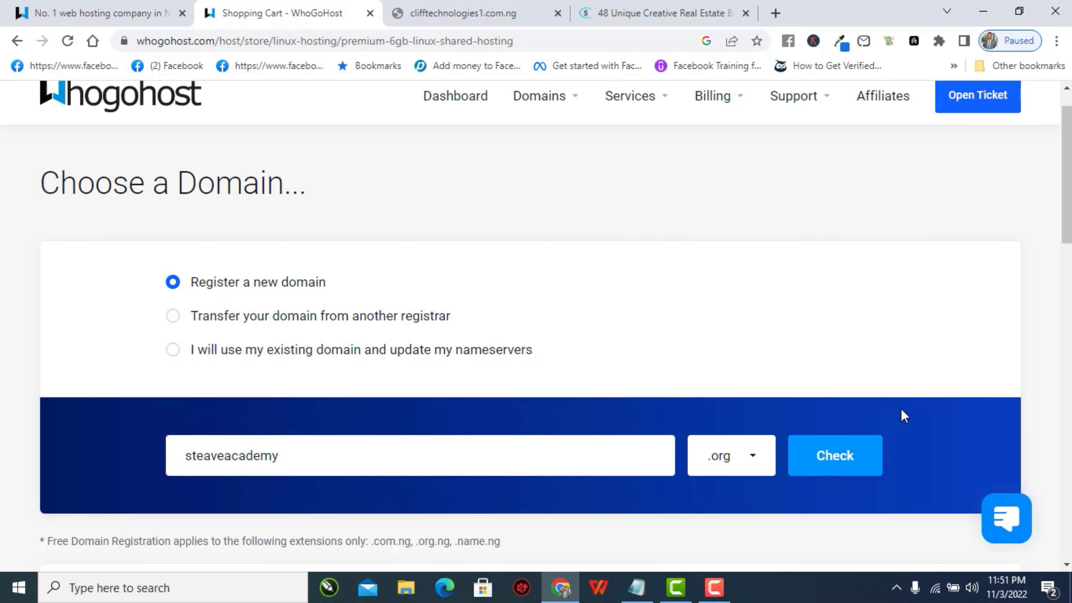
left_click(835, 472)
scroll(850, 491, "down", 5)
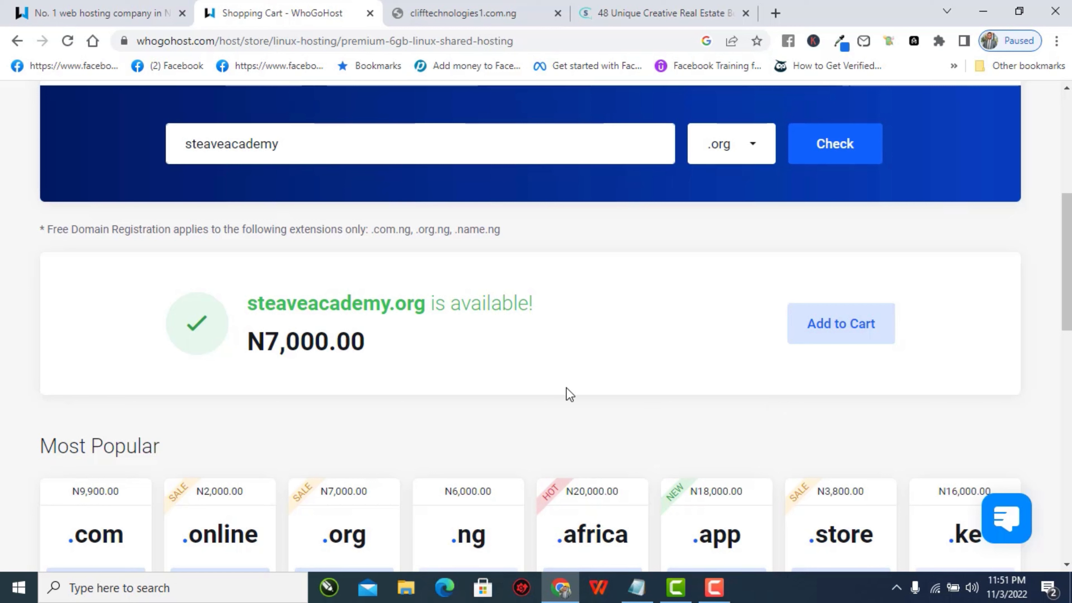
Add steaveacademy.org to the cart and continue to the hosting configuration
left_click(850, 346)
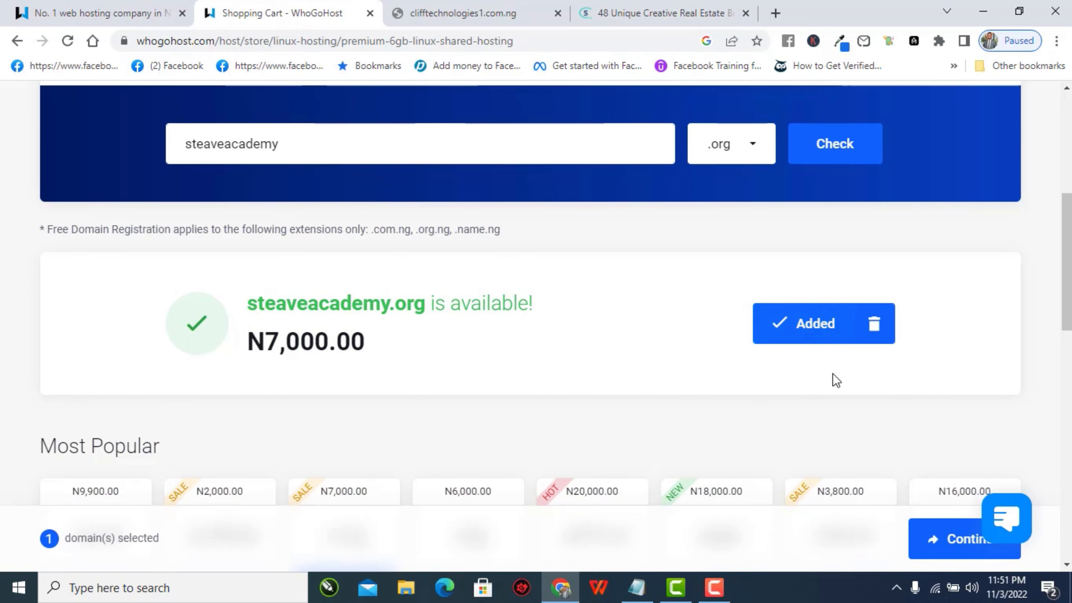
scroll(837, 380, "down", 1)
left_click(944, 552)
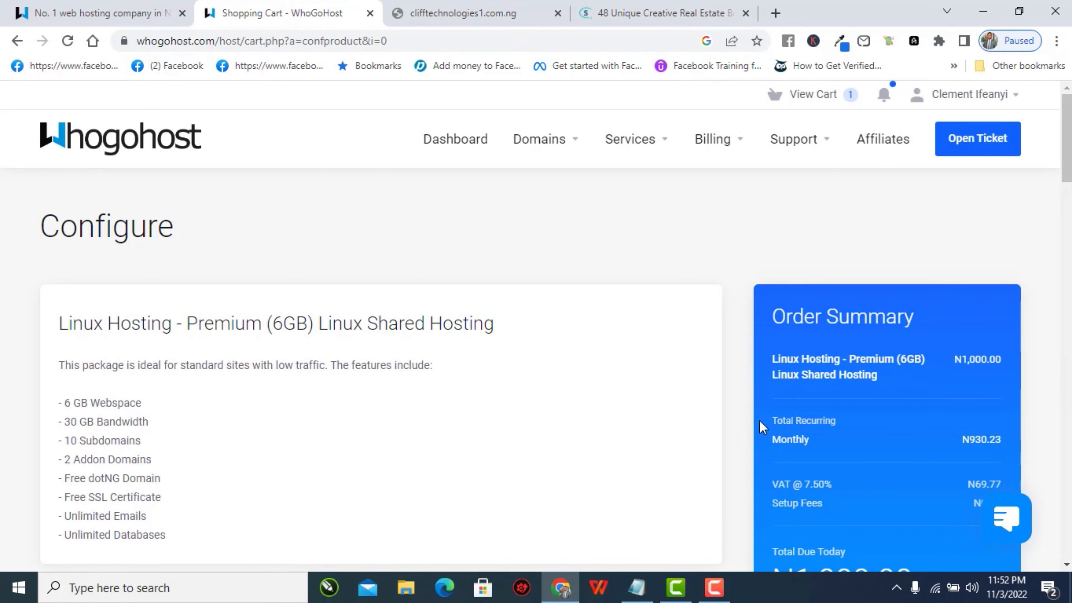
Set the Premium hosting plan's billing cycle to Annually, with the free domain included
scroll(575, 393, "down", 10)
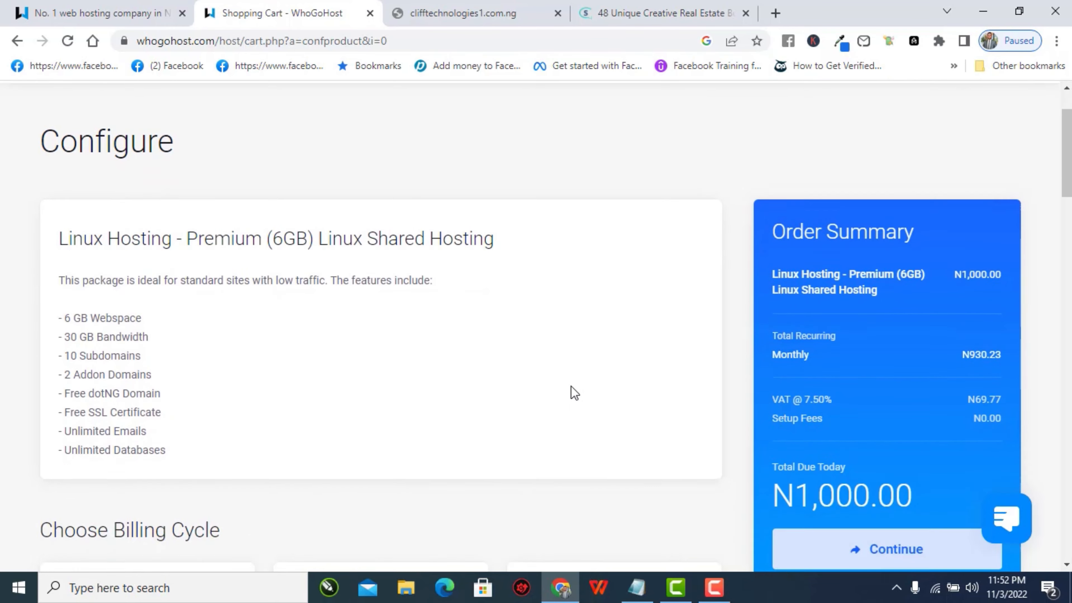
scroll(575, 392, "up", 2)
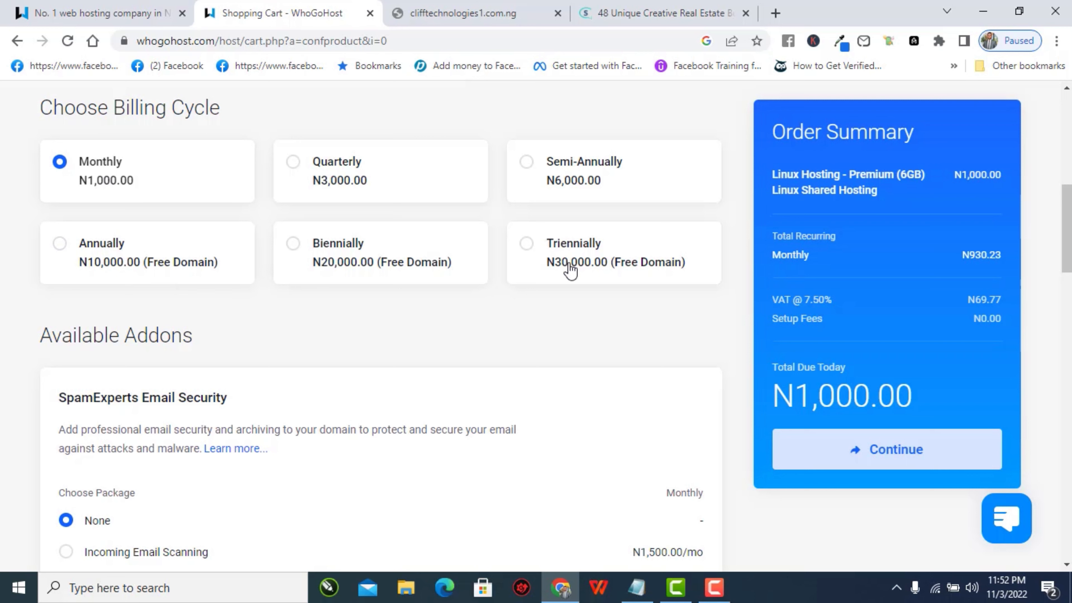
left_click(60, 244)
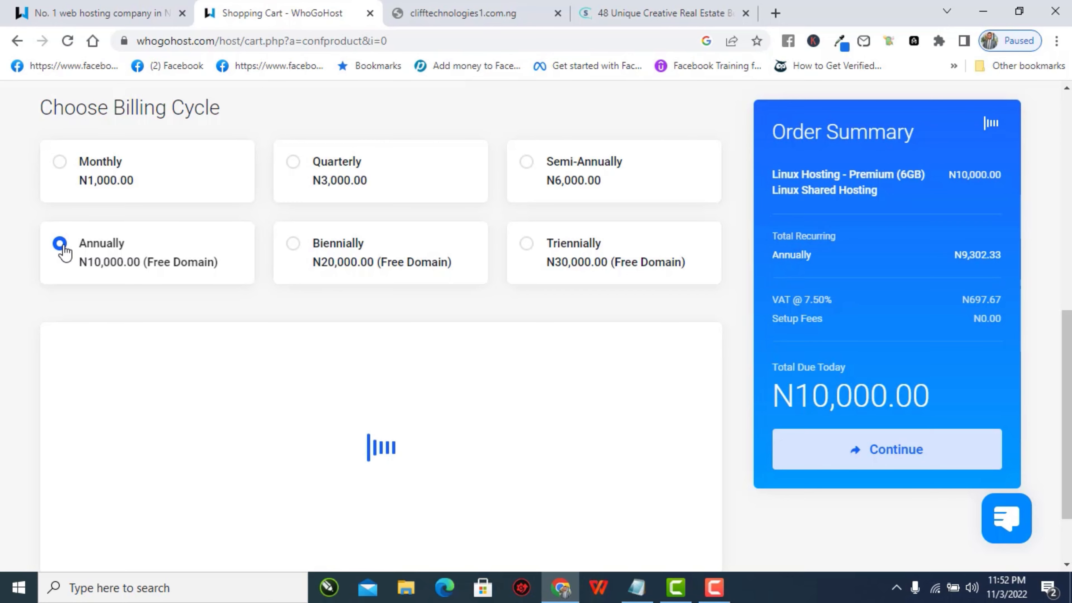
Add the cost comparison 7000+12000=19000 with 9000 beneath it to the Notepad notes, and return to the browser
left_click(637, 587)
left_click(585, 343)
key("Return")
key("Return")
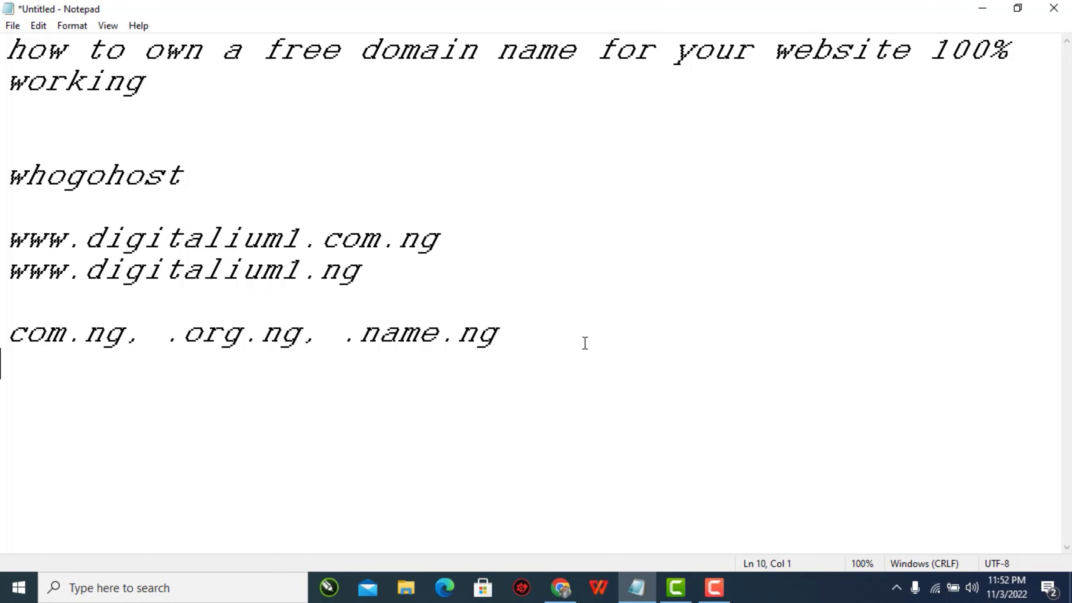
type("7000")
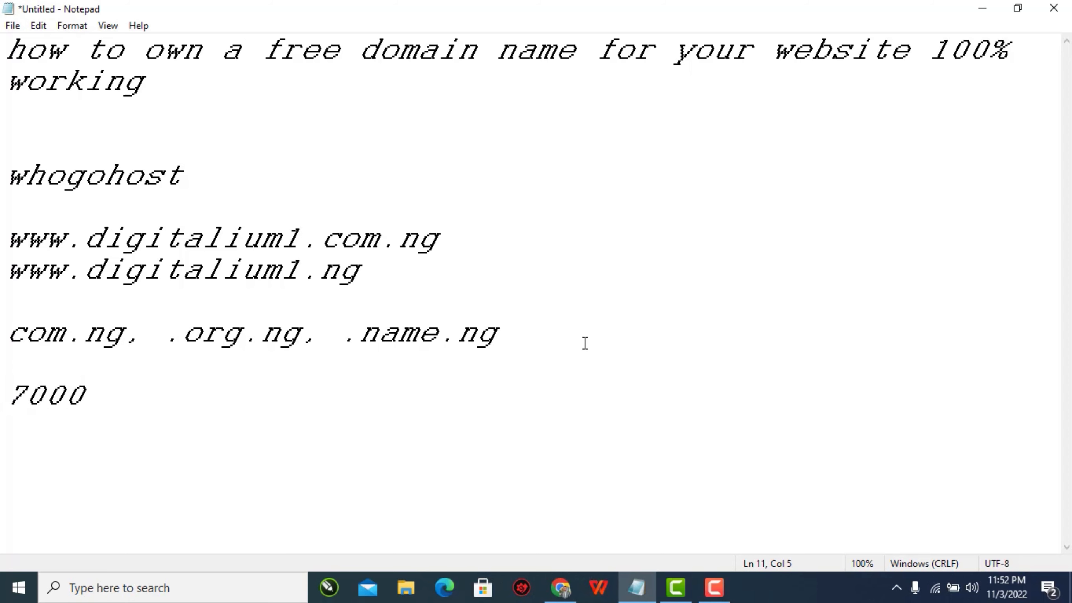
type("+12000")
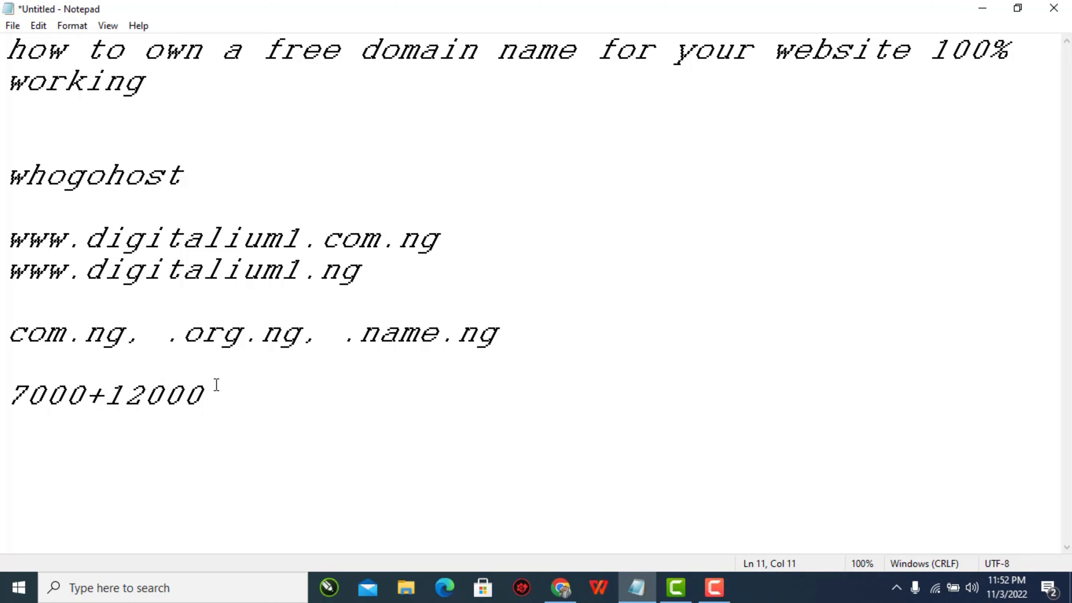
type("=19000")
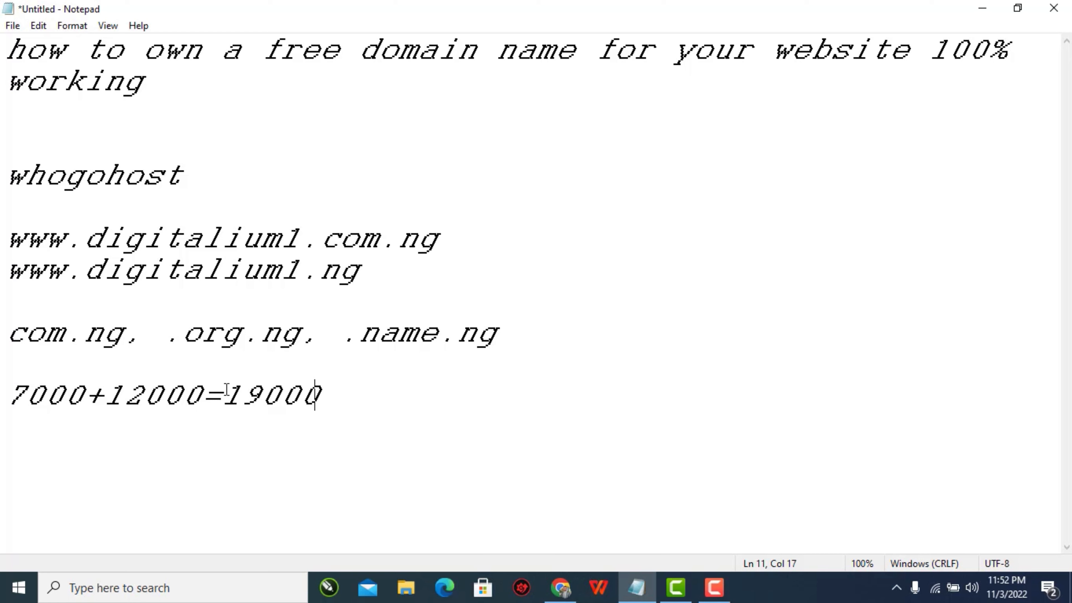
key("Return")
type("9000")
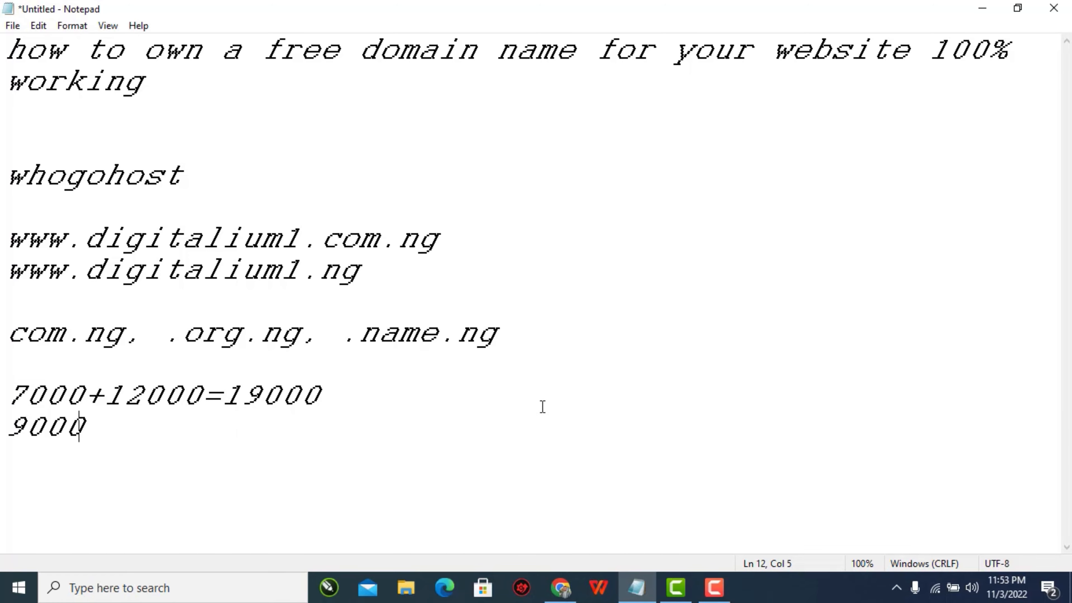
left_click(983, 9)
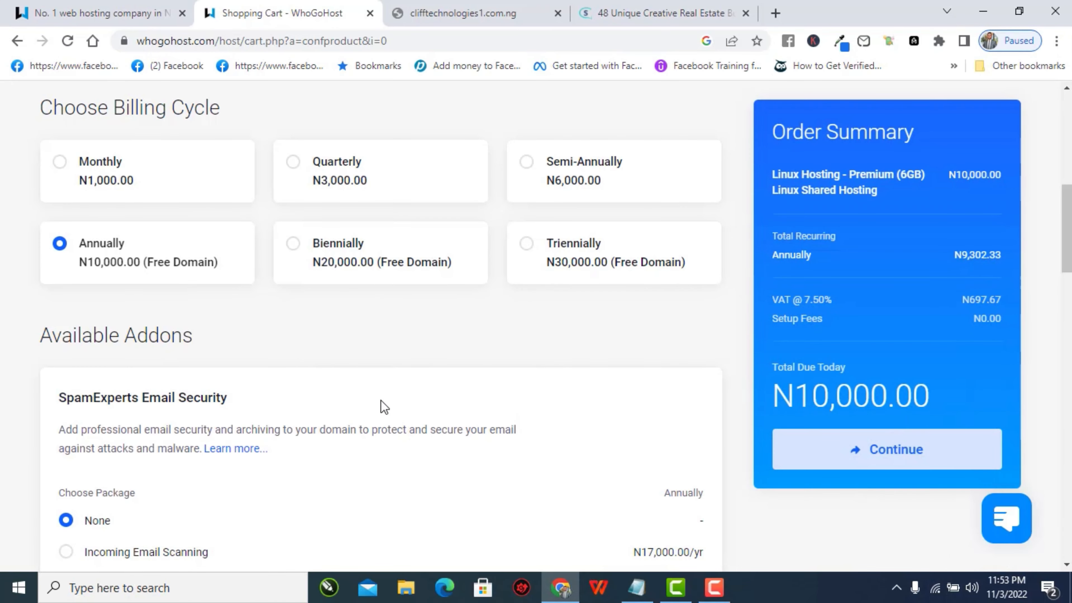
Look through the available addons and additional services, and continue the annual hosting order without selecting any
scroll(381, 401, "down", 1)
scroll(407, 372, "down", 2)
scroll(406, 370, "down", 20)
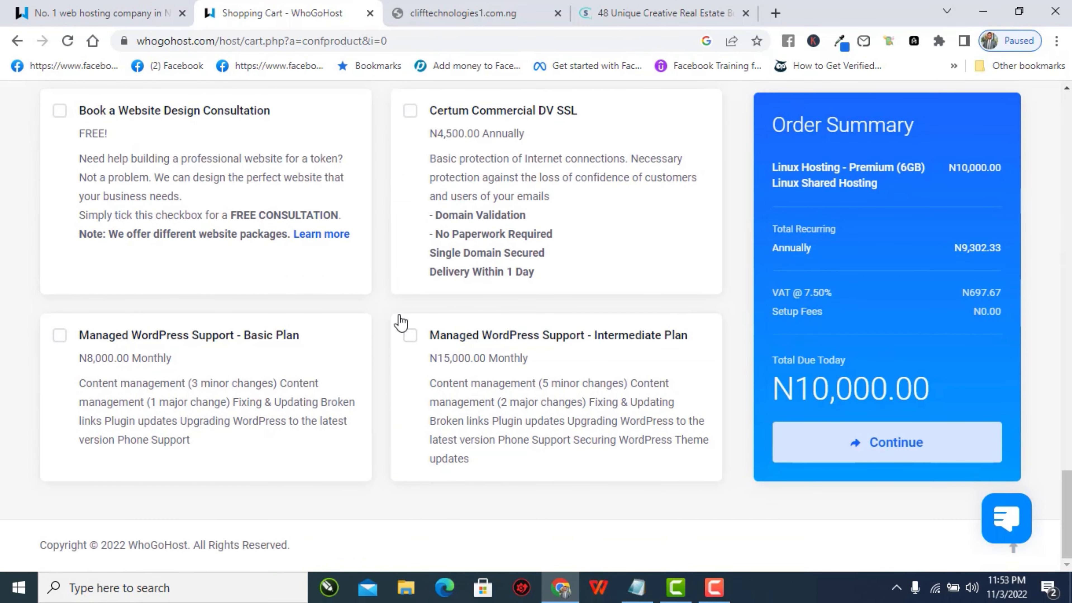
scroll(359, 493, "up", 1)
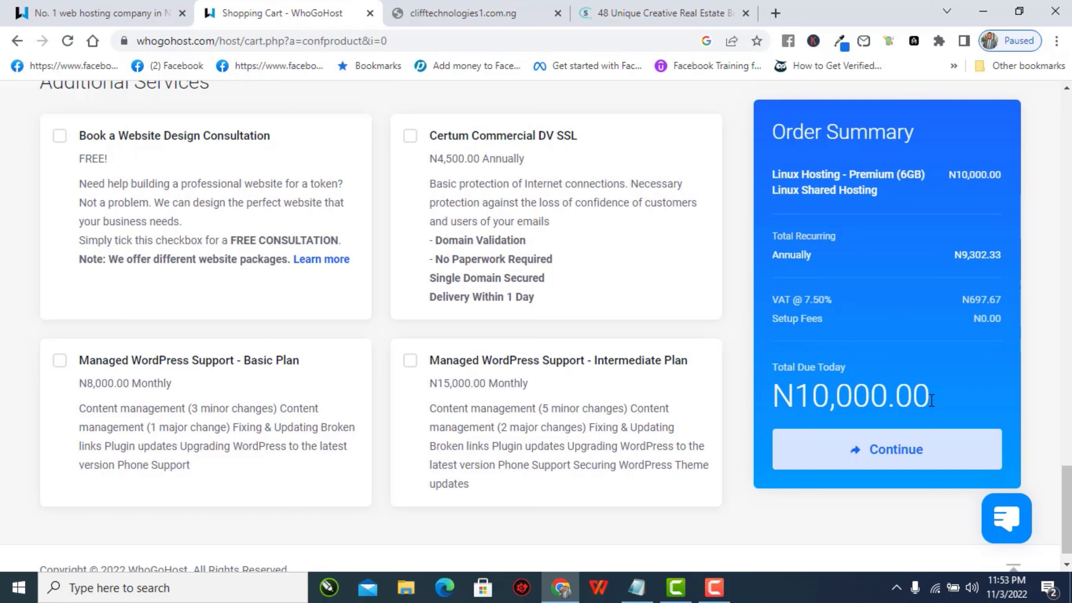
left_click(859, 465)
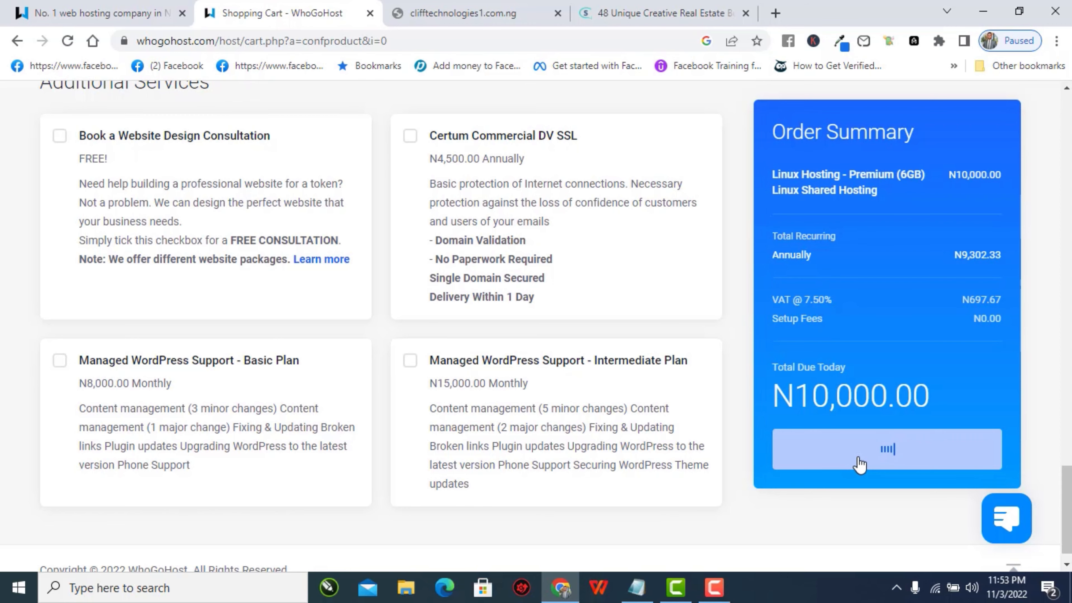